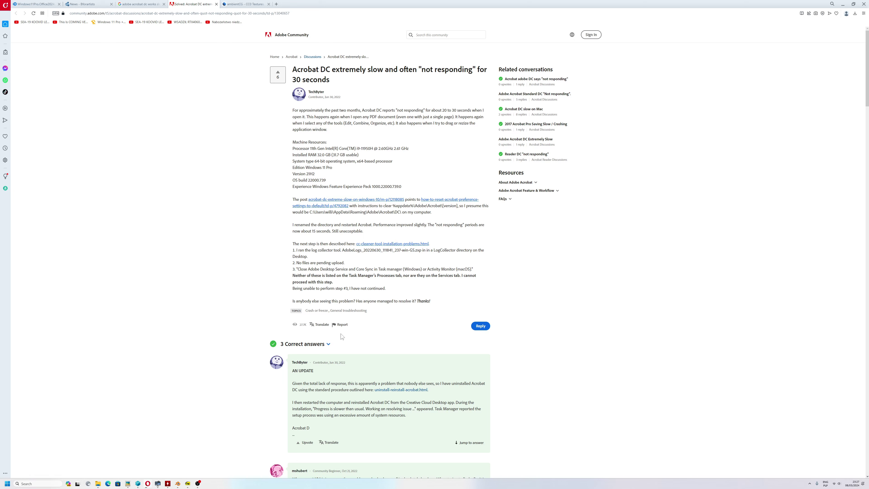
- Switch to File Explorer and open the pdf folder on the Desktop
{"action": "mouse_move", "coordinate": [148, 483]}
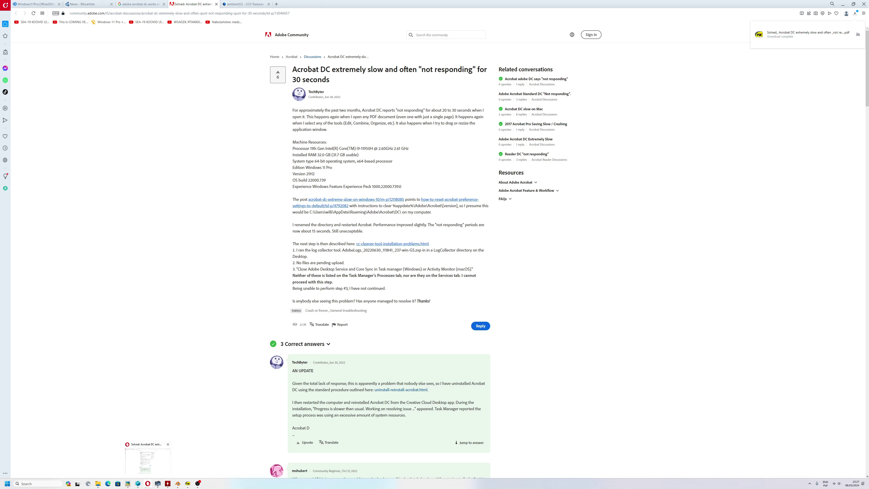
{"action": "left_click", "coordinate": [7, 483]}
{"action": "left_click", "coordinate": [76, 413]}
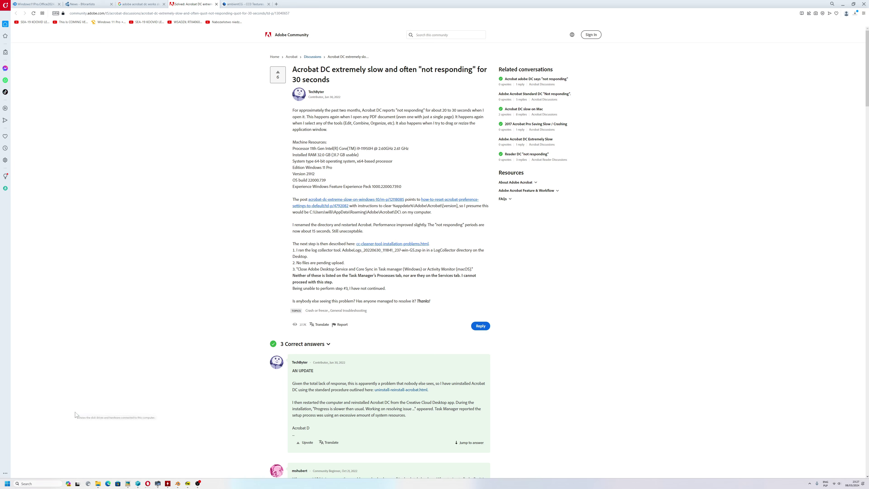
{"action": "left_click", "coordinate": [161, 290]}
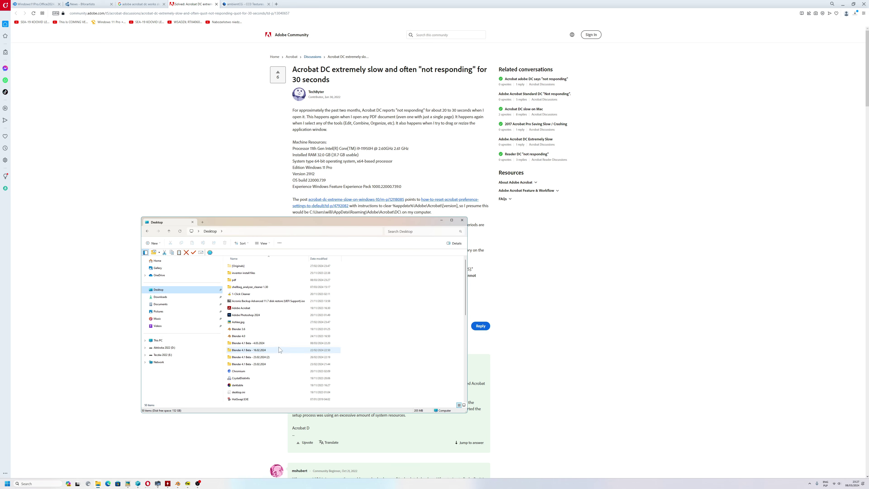
{"action": "double_click", "coordinate": [241, 280]}
- Open the saved "Acrobat DC extremely slow" PDF from the folder with Adobe Acrobat
{"action": "left_click", "coordinate": [243, 267]}
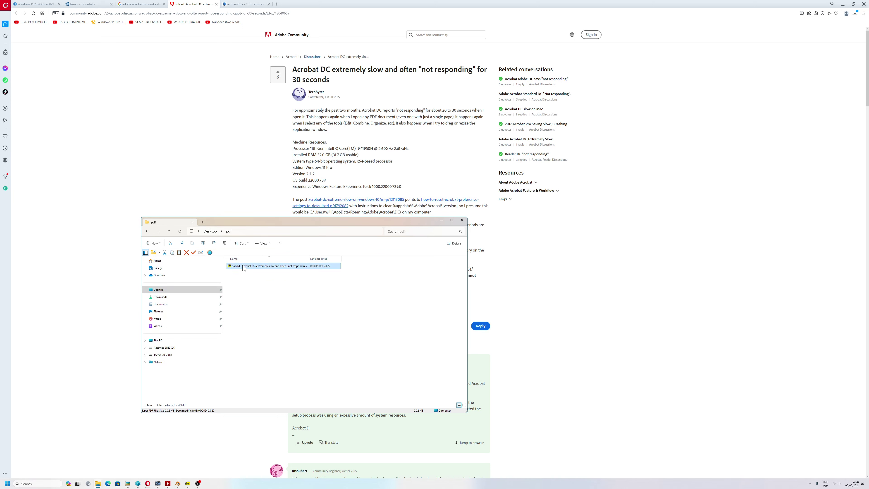
{"action": "right_click", "coordinate": [242, 268]}
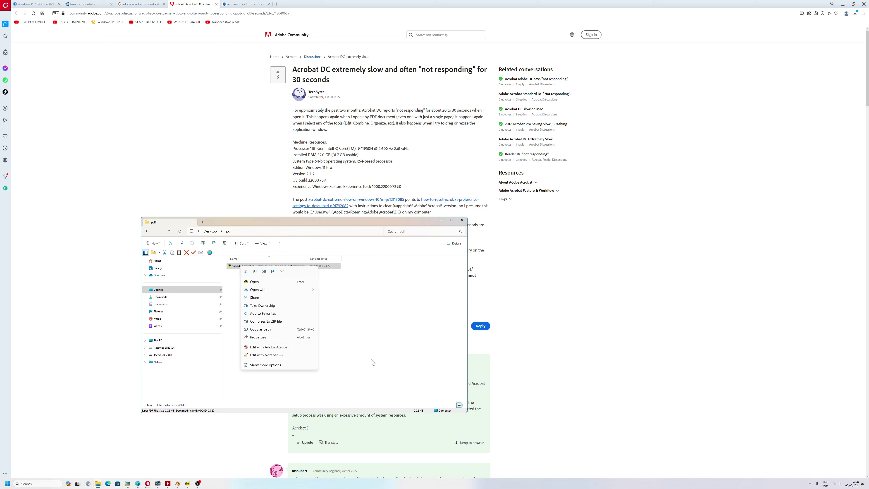
{"action": "mouse_move", "coordinate": [274, 291]}
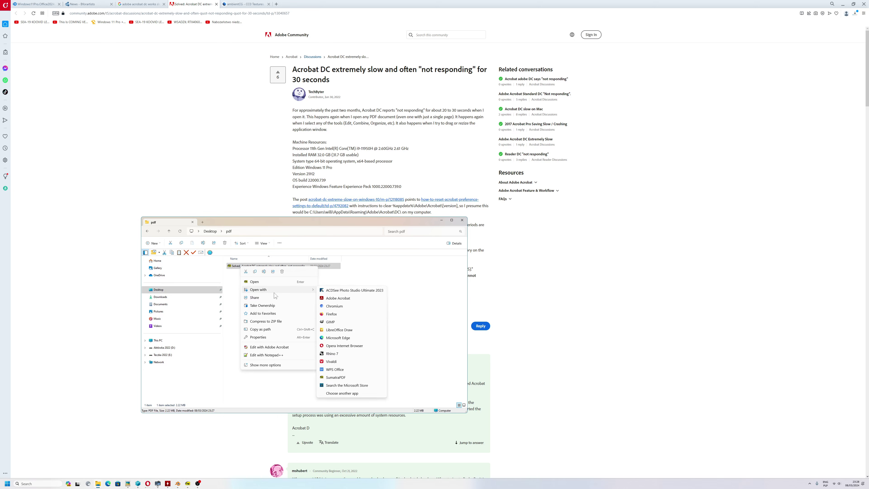
{"action": "left_click", "coordinate": [335, 298]}
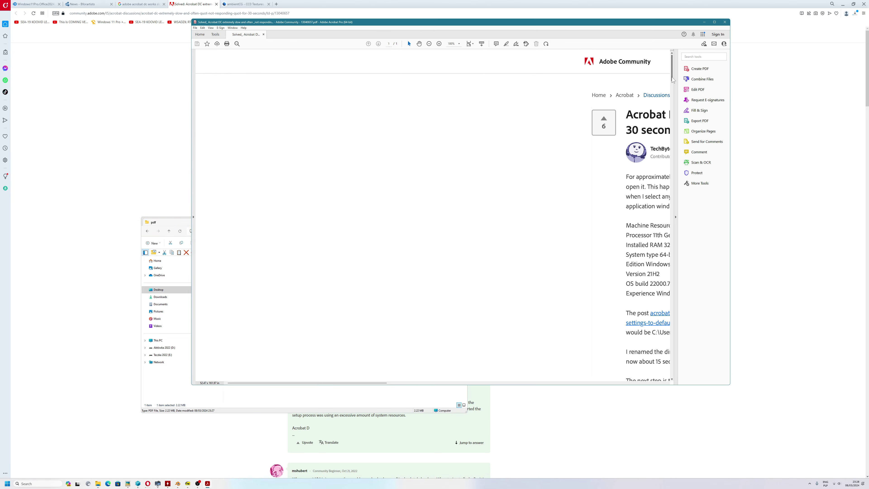
- Review the saved single-page PDF at a reduced zoom from beginning to later replies, and close Acrobat
{"action": "scroll", "coordinate": [671, 137], "scroll_direction": "down", "scroll_amount": 3}
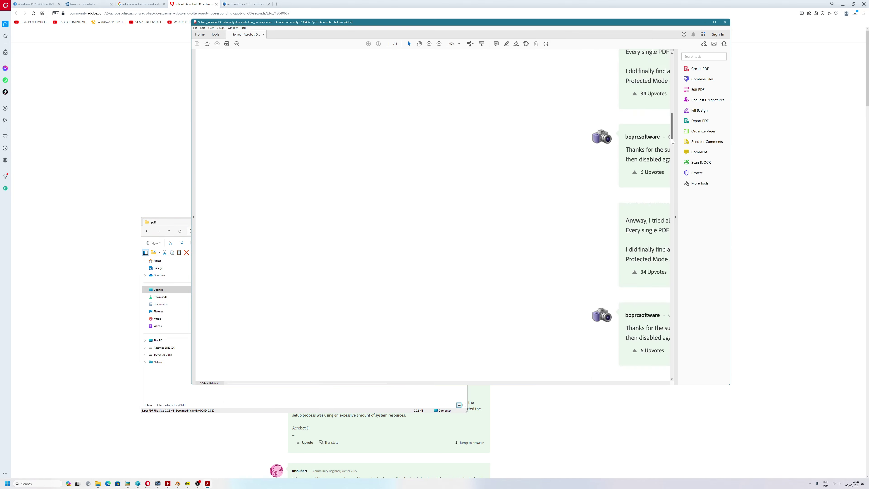
{"action": "left_click", "coordinate": [428, 44]}
{"action": "left_click", "coordinate": [429, 44]}
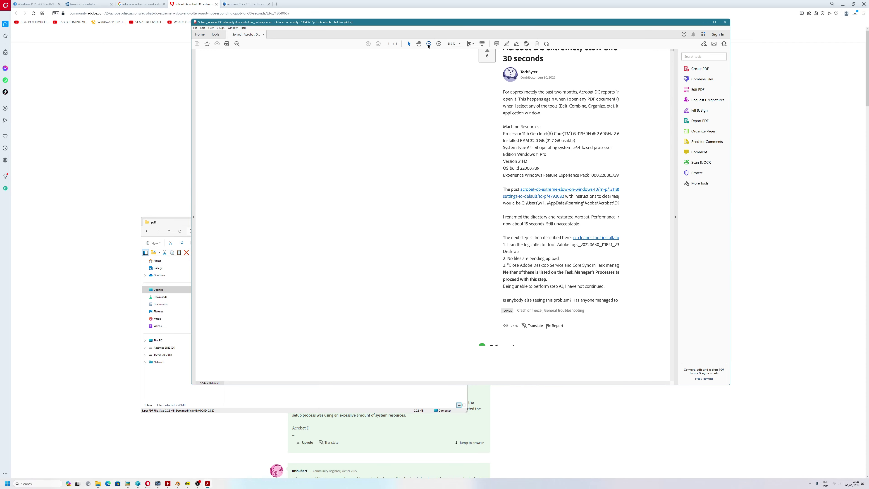
{"action": "left_click_drag", "start_coordinate": [673, 94], "coordinate": [672, 127]}
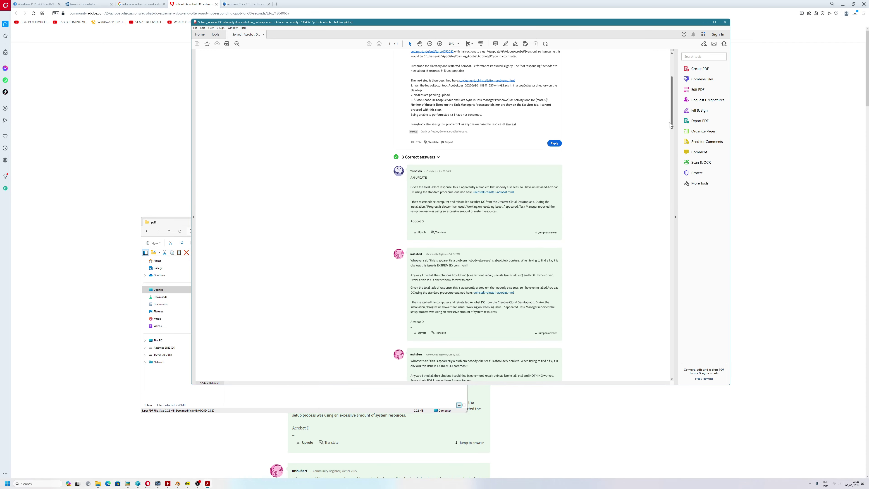
{"action": "scroll", "coordinate": [667, 113], "scroll_direction": "up", "scroll_amount": 3}
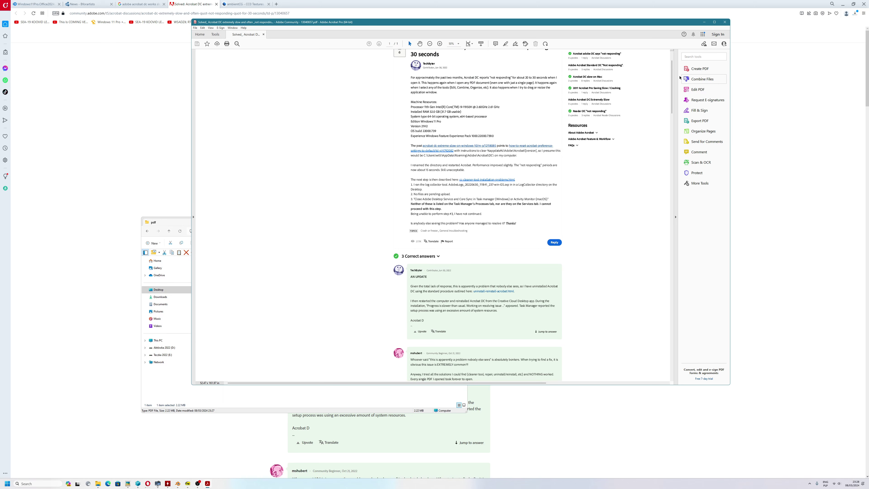
{"action": "scroll", "coordinate": [675, 76], "scroll_direction": "up", "scroll_amount": 1}
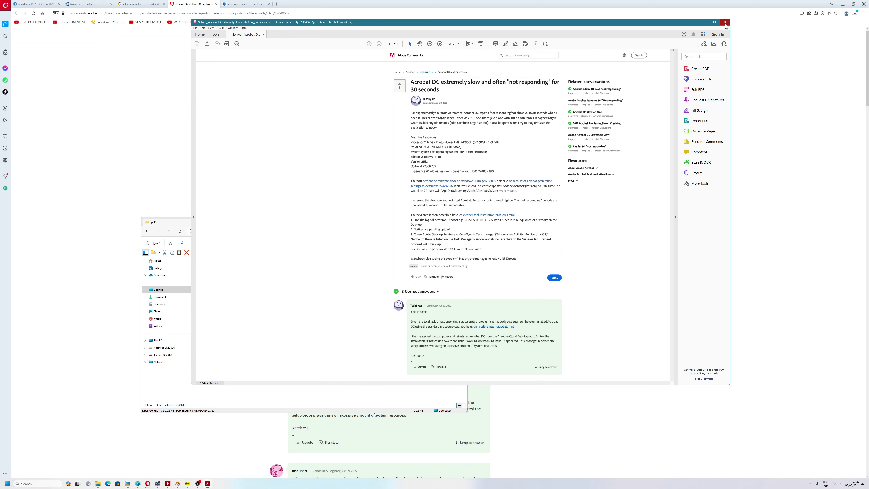
{"action": "scroll", "coordinate": [663, 185], "scroll_direction": "down", "scroll_amount": 15}
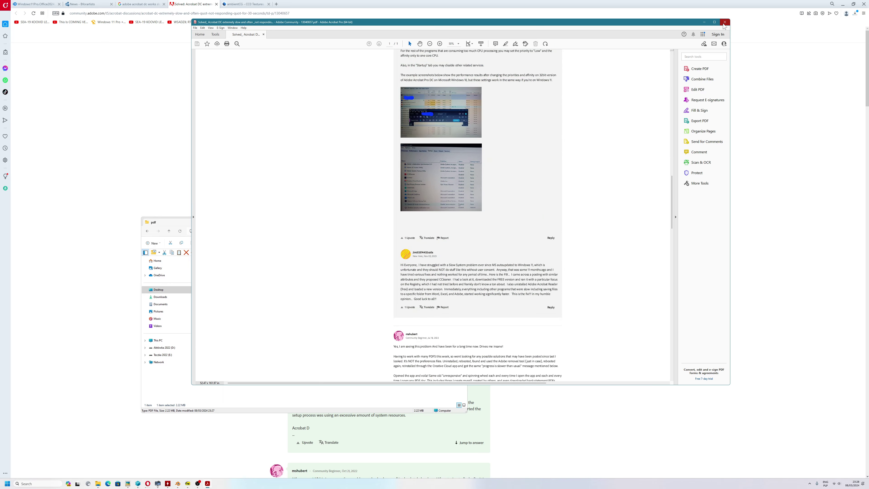
{"action": "left_click", "coordinate": [725, 23]}
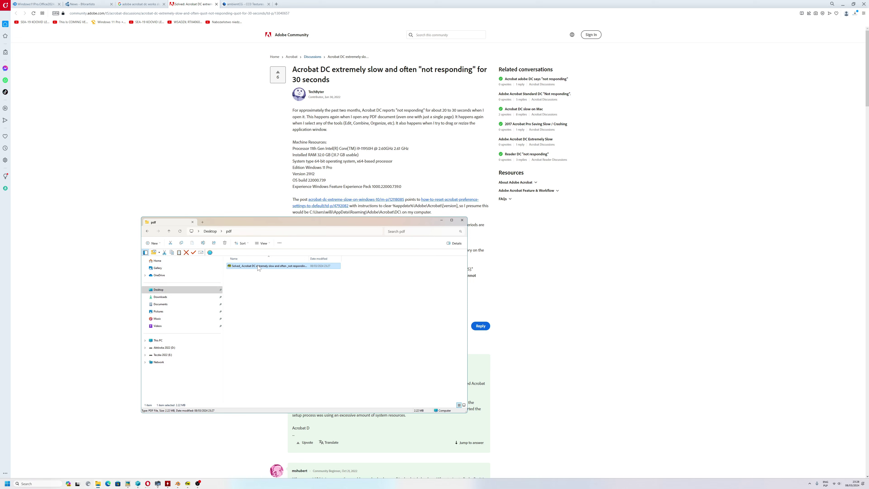
- Open the print settings for the Adobe Community page and turn off headers and footers
{"action": "left_click", "coordinate": [576, 262]}
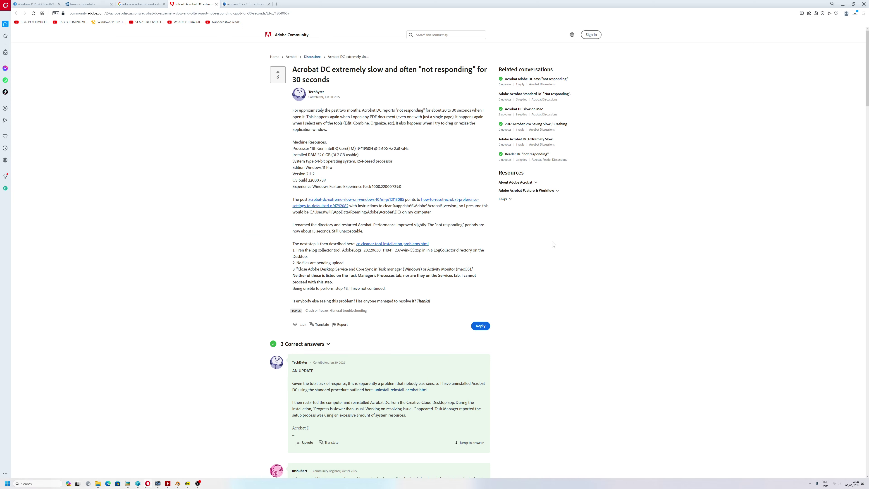
{"action": "right_click", "coordinate": [553, 243]}
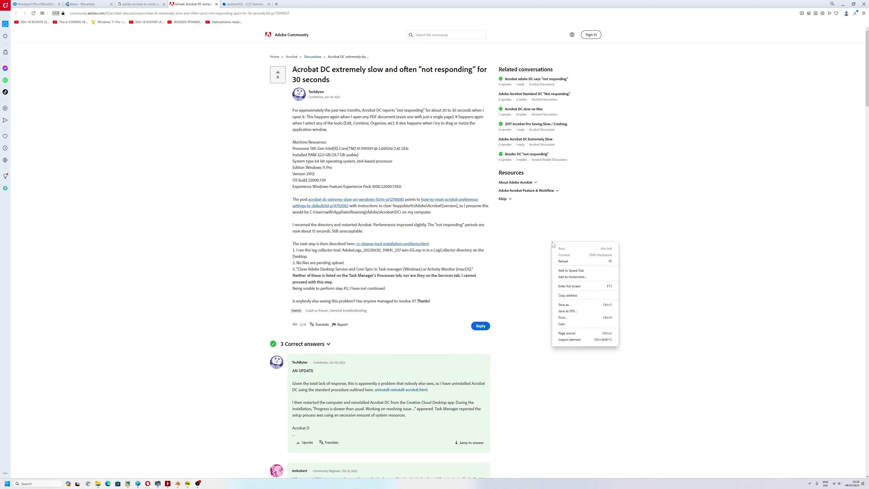
{"action": "left_click", "coordinate": [563, 320]}
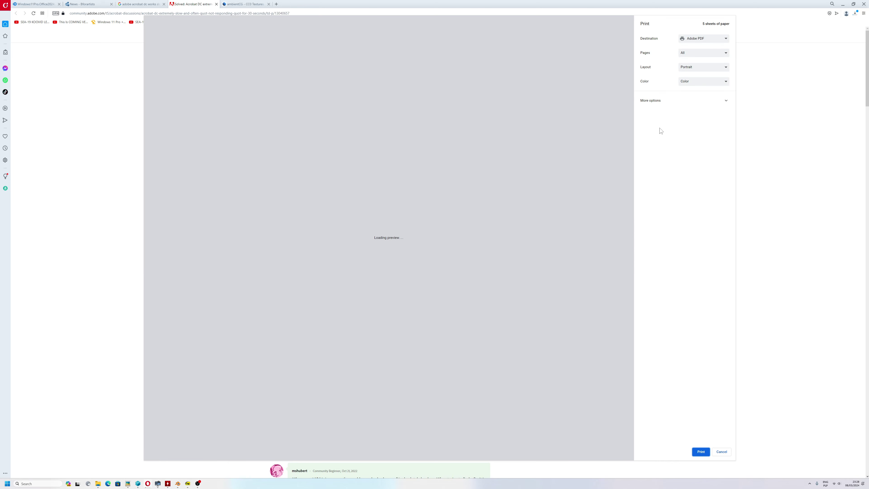
{"action": "left_click", "coordinate": [654, 102]}
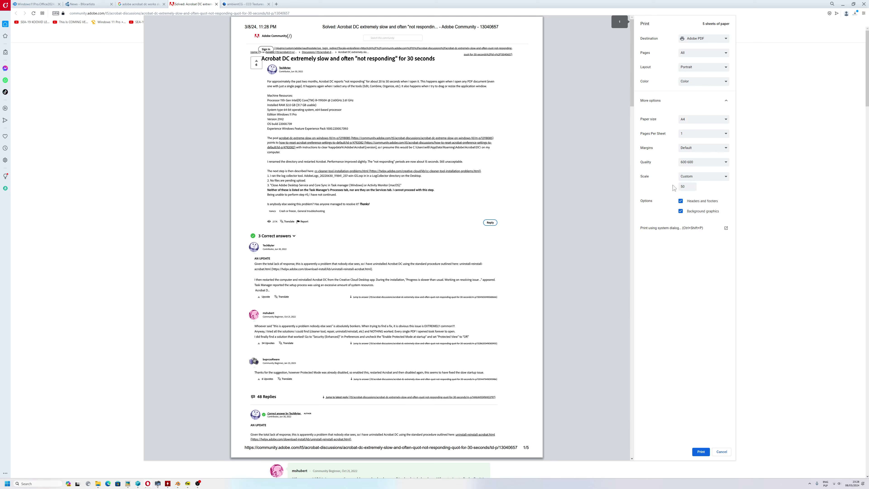
{"action": "left_click", "coordinate": [681, 201]}
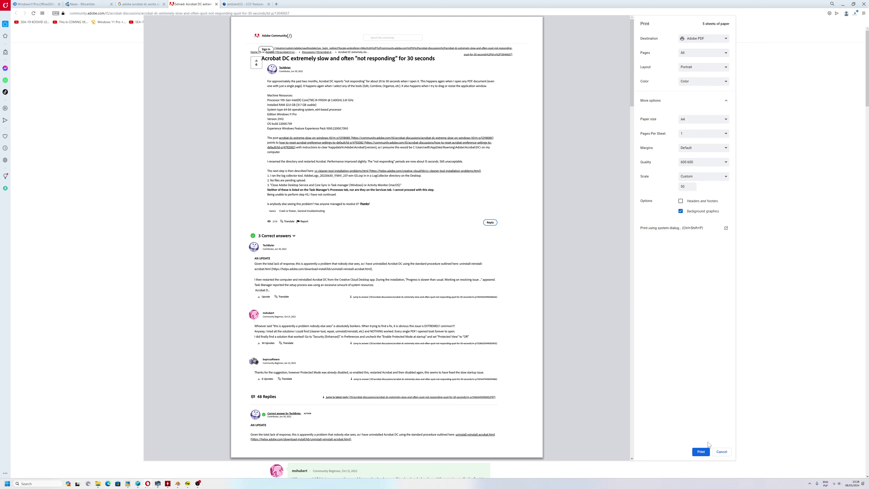
- Print the page to Adobe PDF, save it in the Desktop pdf folder, and close the resulting PDF
{"action": "left_click", "coordinate": [701, 452]}
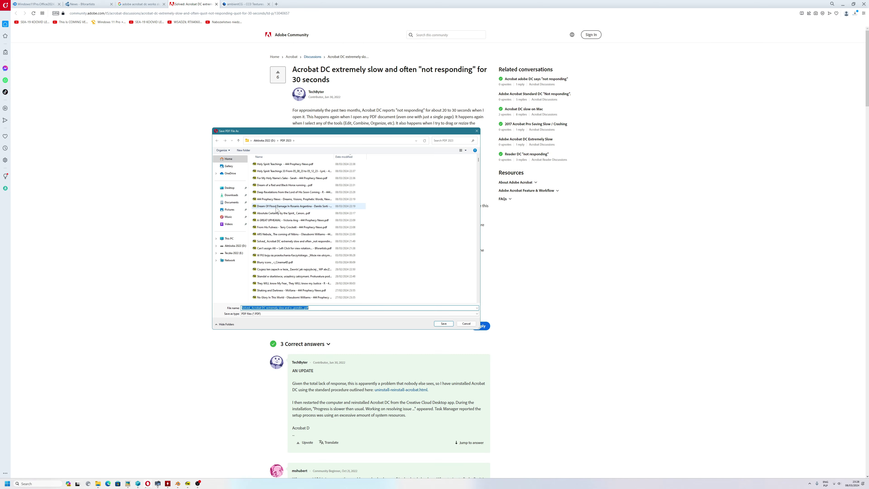
{"action": "left_click", "coordinate": [229, 187]}
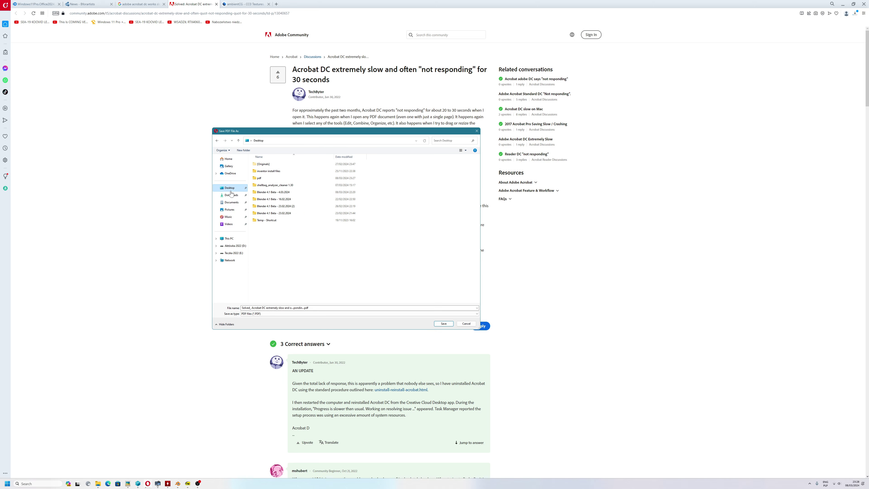
{"action": "double_click", "coordinate": [257, 180]}
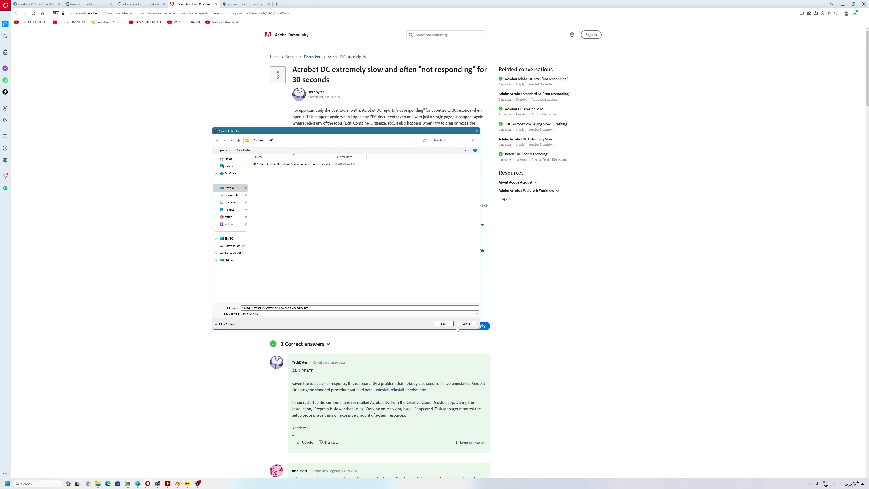
{"action": "left_click", "coordinate": [444, 324]}
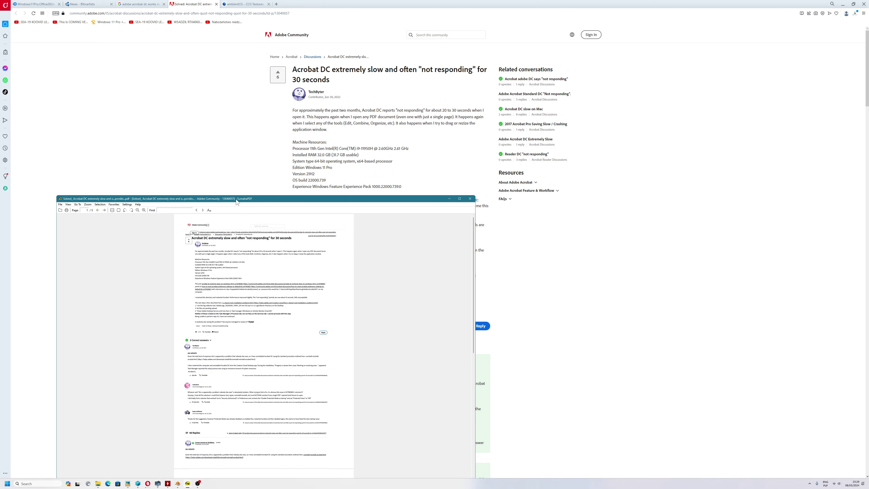
{"action": "left_click", "coordinate": [470, 199]}
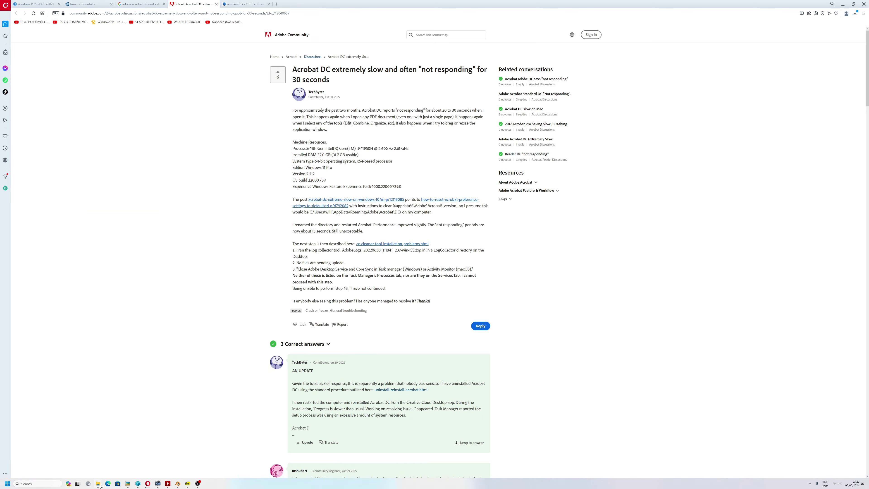
- Return to the pdf folder, widen its columns to fit the full file names, and refresh the listing
{"action": "mouse_move", "coordinate": [99, 485]}
{"action": "left_click", "coordinate": [244, 470]}
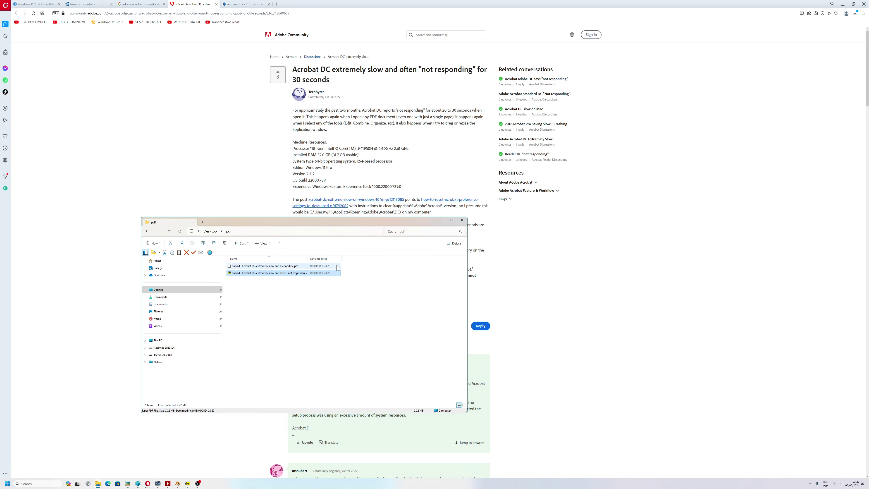
{"action": "right_click", "coordinate": [298, 296]}
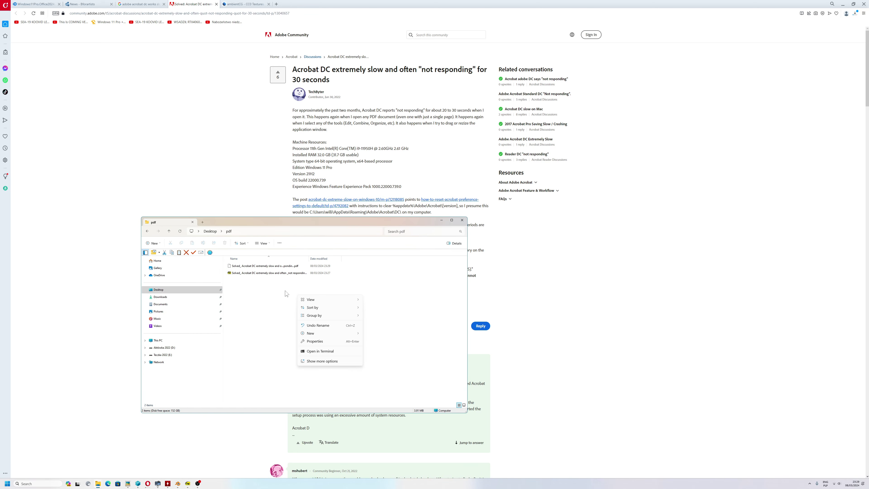
{"action": "key", "text": "Escape"}
{"action": "key", "text": "ctrl+KP_Add"}
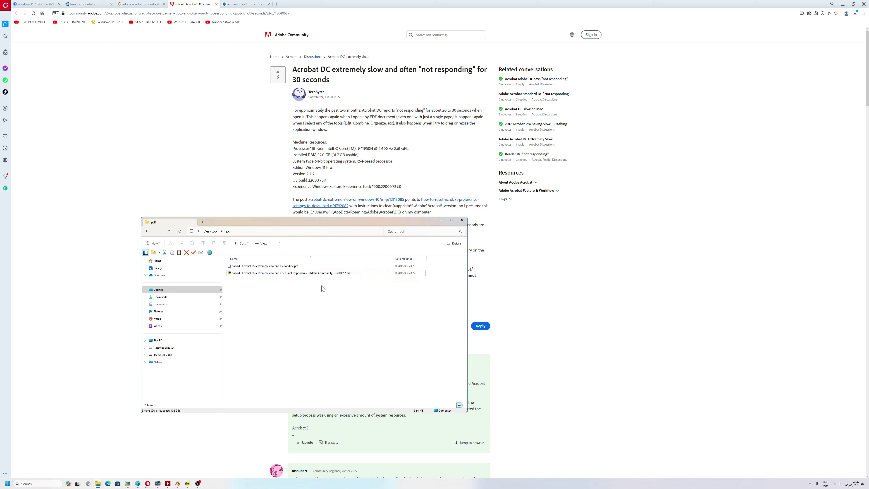
{"action": "right_click", "coordinate": [301, 307]}
{"action": "left_click", "coordinate": [313, 328]}
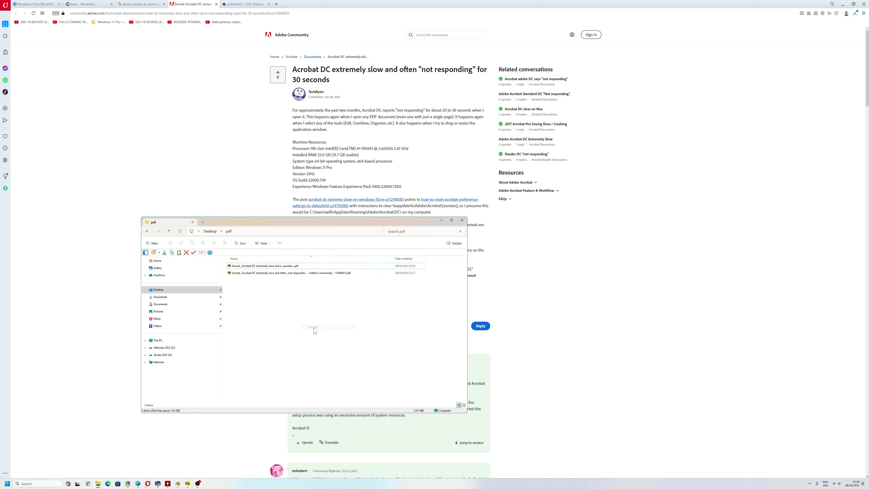
- Open the newly printed PDF with Adobe Acrobat, check how its pages display, and close it
{"action": "left_click", "coordinate": [283, 267]}
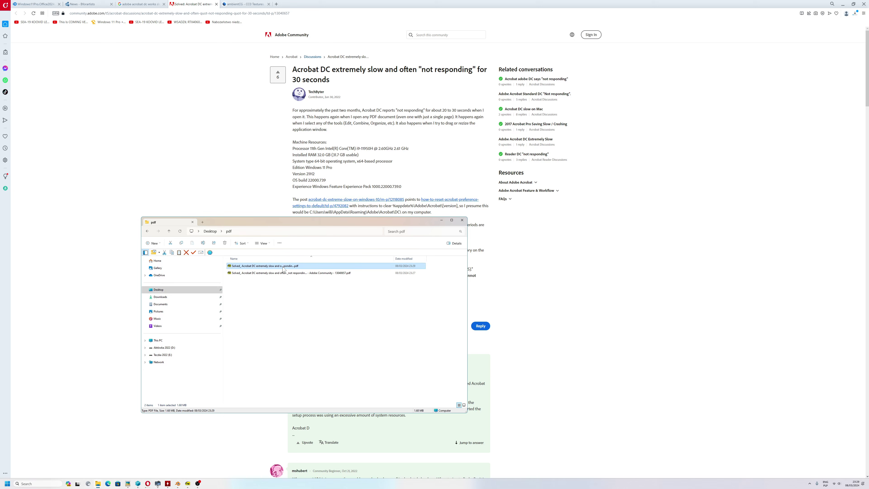
{"action": "right_click", "coordinate": [269, 268]}
{"action": "mouse_move", "coordinate": [325, 291]}
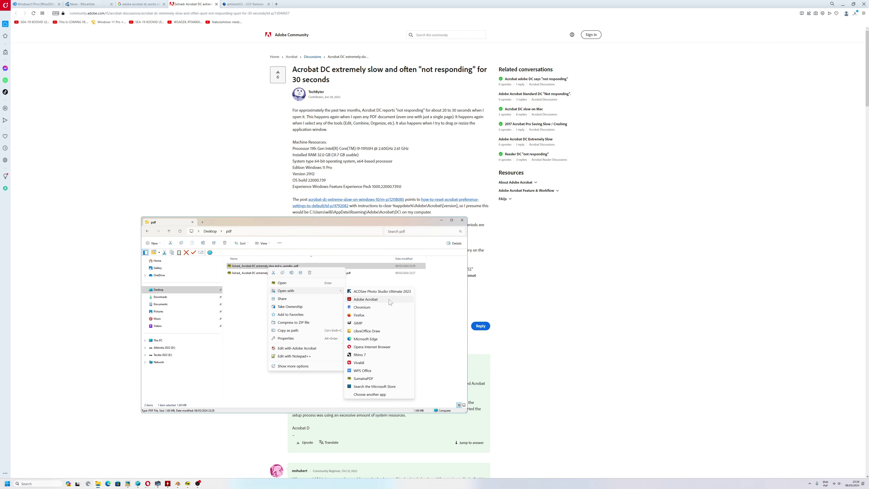
{"action": "left_click", "coordinate": [366, 300]}
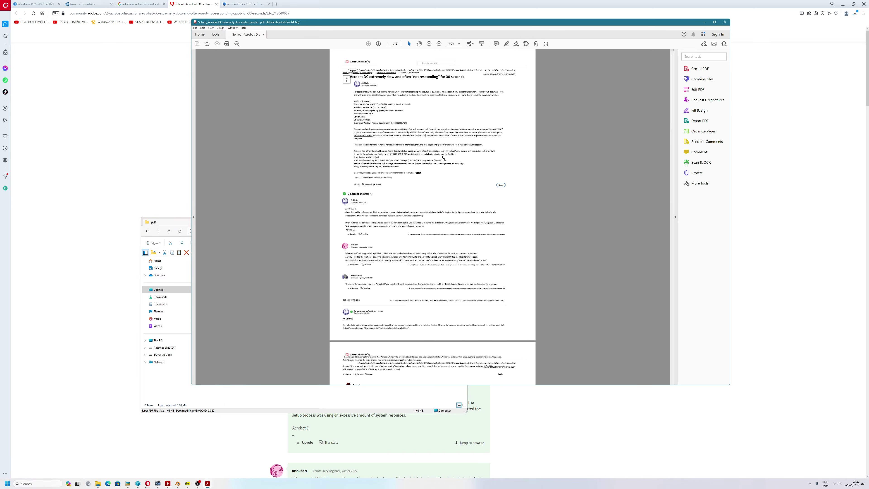
{"action": "left_click_drag", "start_coordinate": [671, 78], "coordinate": [691, 79]}
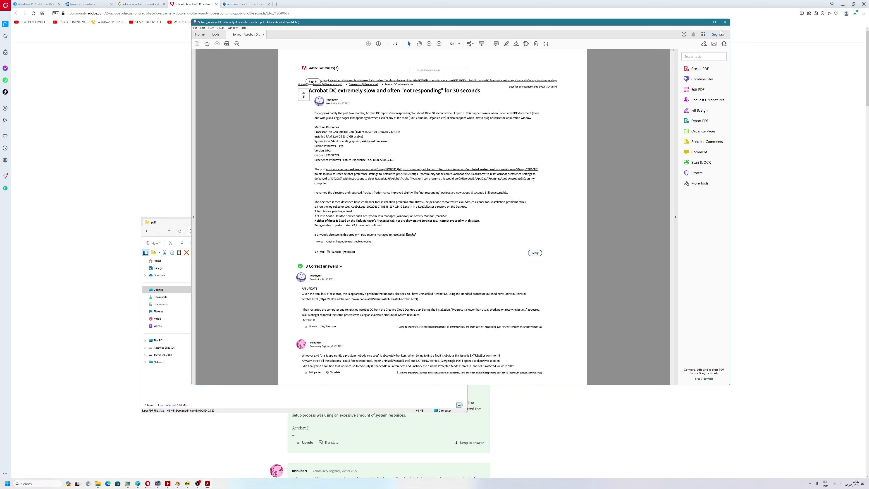
{"action": "left_click", "coordinate": [725, 22]}
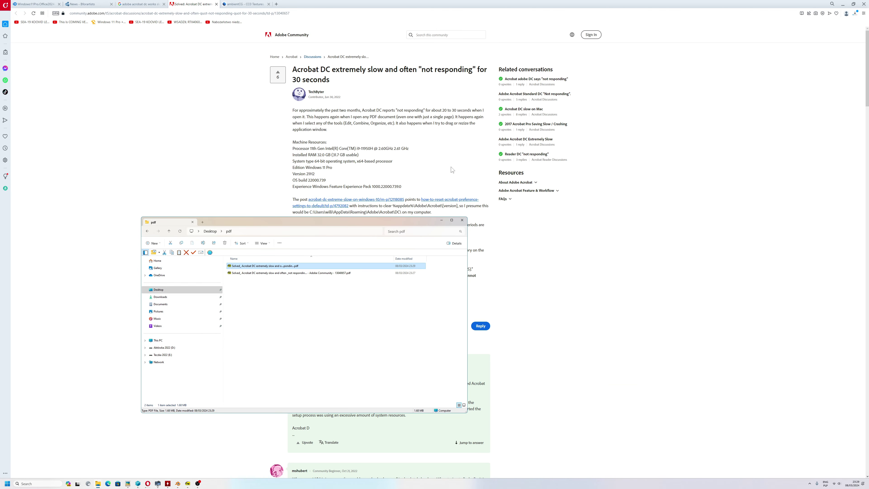
- Open the browser-saved Adobe Community PDF with Adobe Acrobat and zoom out to check how the long page renders
{"action": "right_click", "coordinate": [282, 273]}
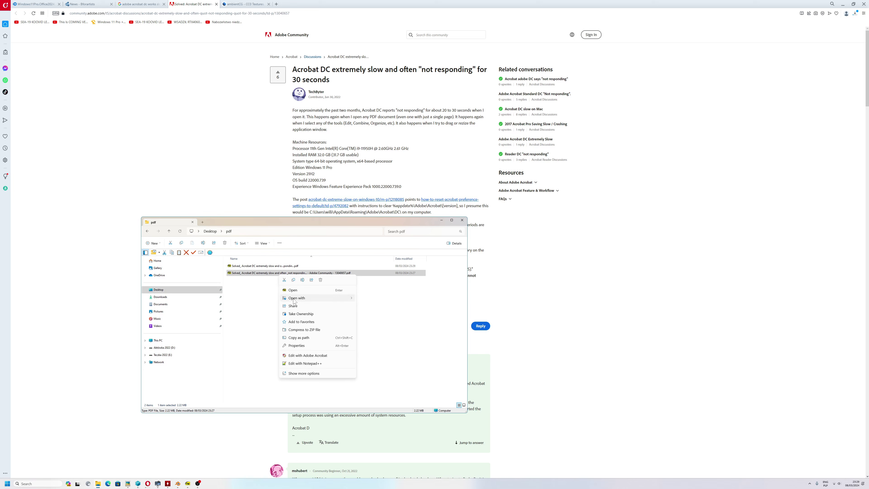
{"action": "mouse_move", "coordinate": [308, 298]}
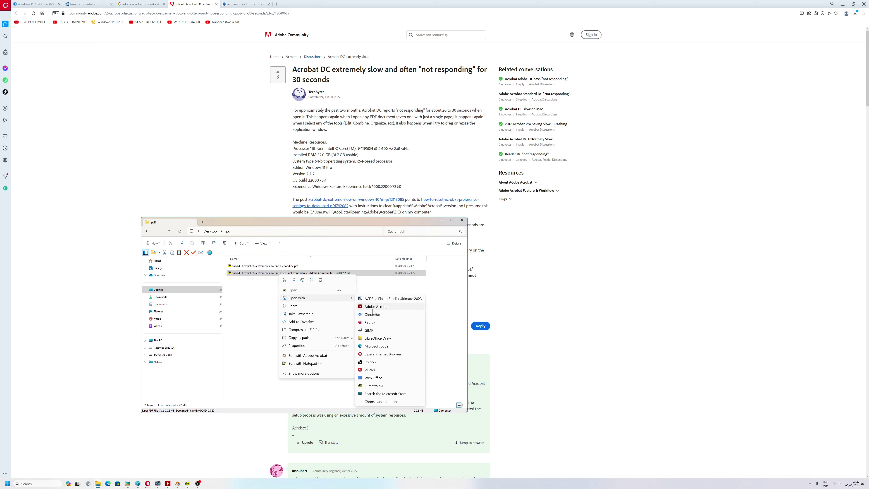
{"action": "left_click", "coordinate": [374, 308]}
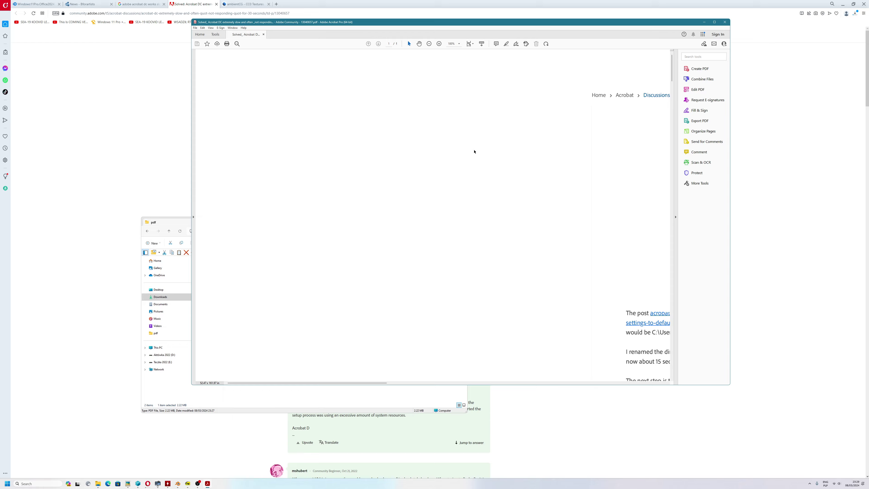
{"action": "left_click_drag", "start_coordinate": [673, 80], "coordinate": [527, 46]}
{"action": "left_click", "coordinate": [428, 44]}
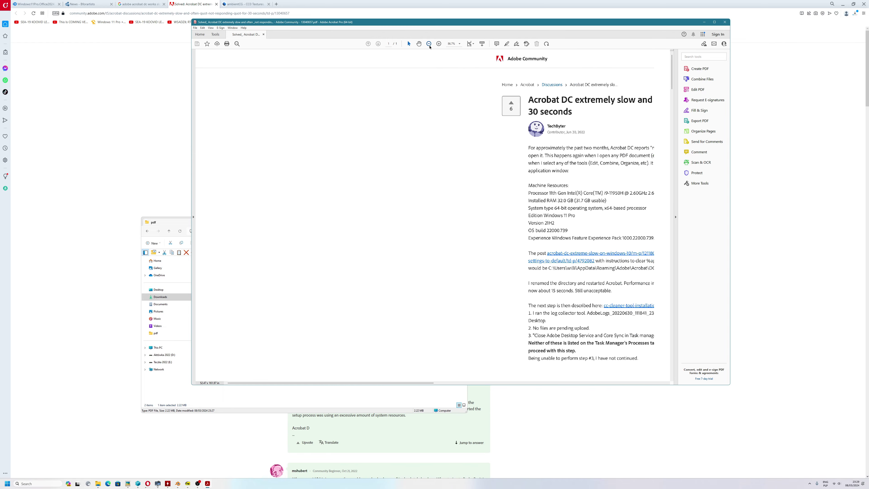
{"action": "left_click", "coordinate": [429, 44]}
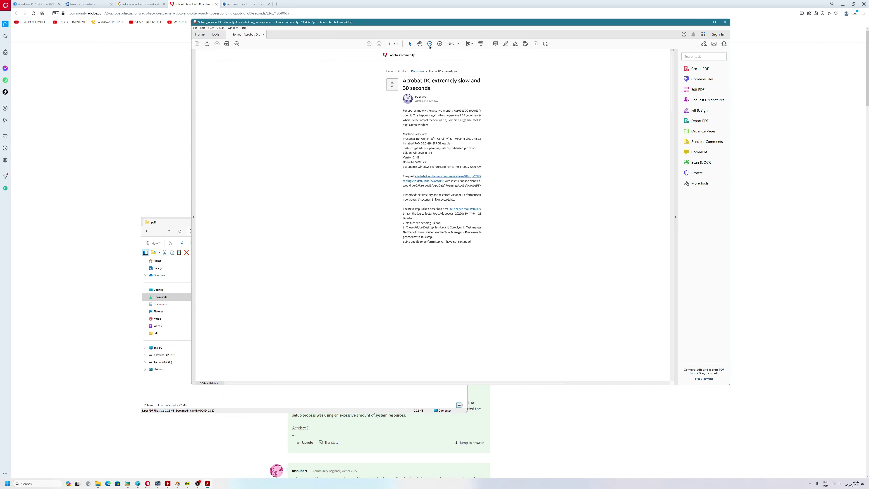
{"action": "left_click_drag", "start_coordinate": [670, 90], "coordinate": [295, 83]}
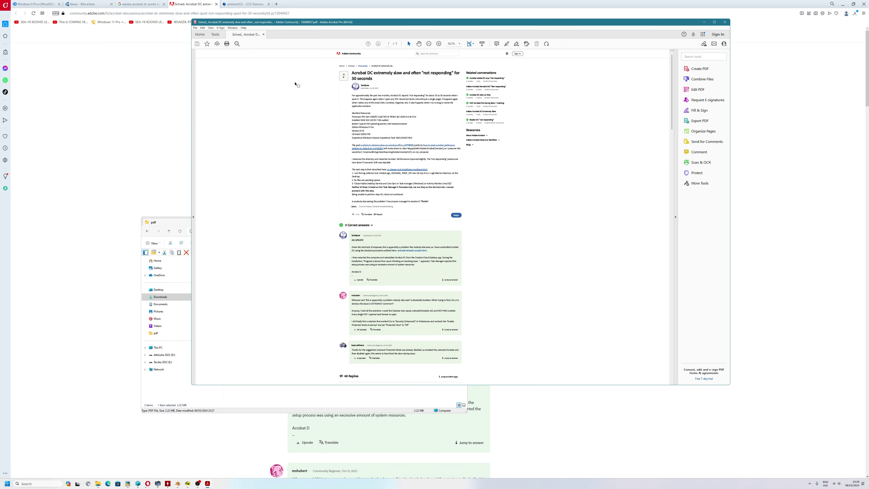
- Start saving the document as a reduced size PDF, retaining the existing Acrobat version compatibility
{"action": "left_click", "coordinate": [196, 29]}
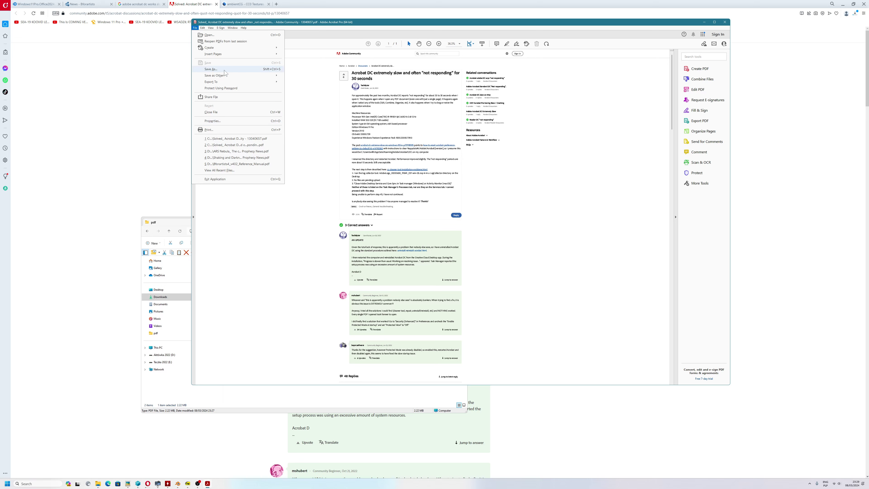
{"action": "mouse_move", "coordinate": [264, 86]}
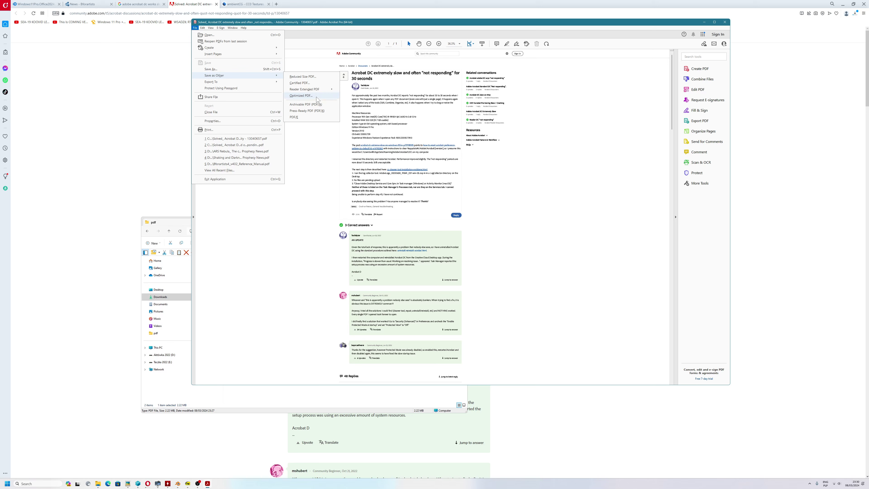
{"action": "left_click", "coordinate": [310, 76]}
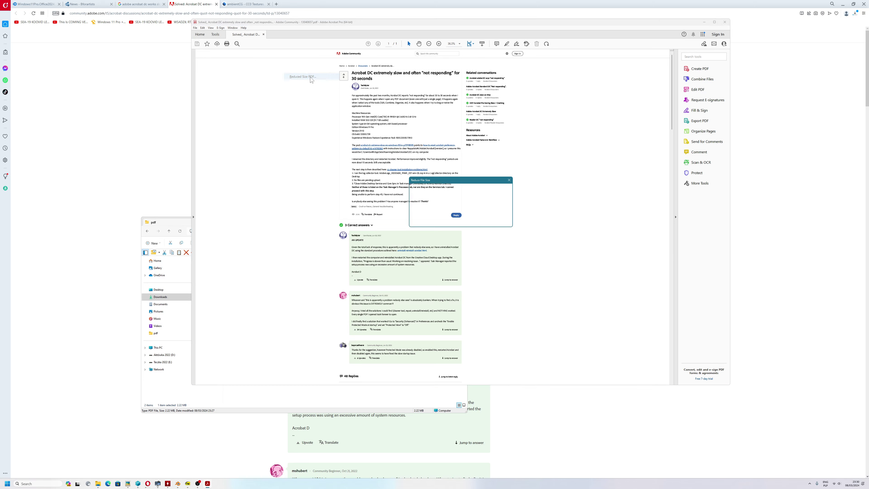
{"action": "left_click", "coordinate": [479, 196]}
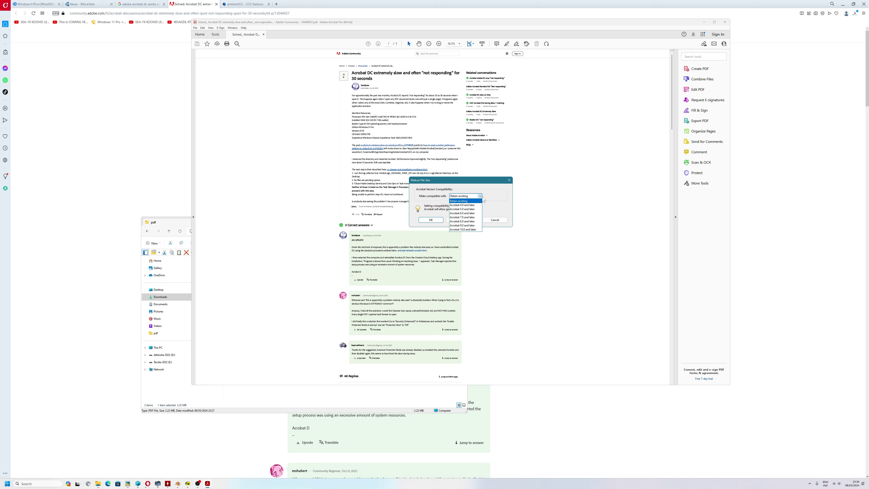
{"action": "left_click", "coordinate": [479, 197]}
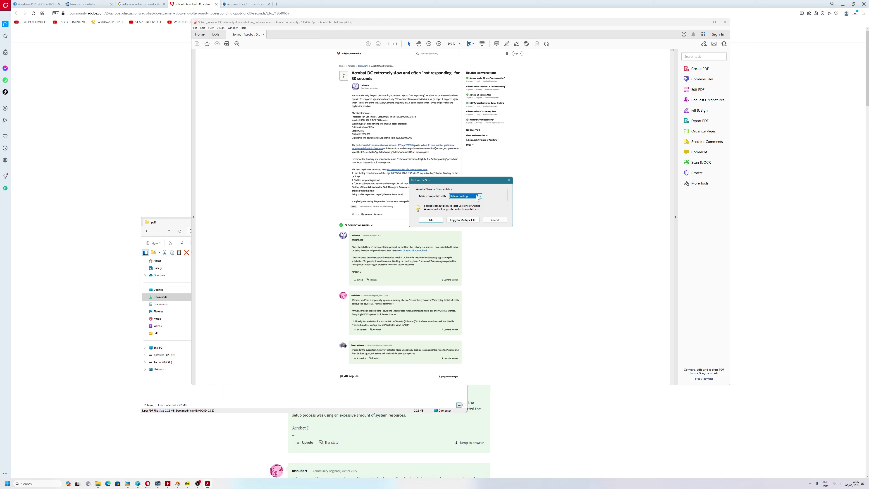
{"action": "left_click", "coordinate": [430, 221]}
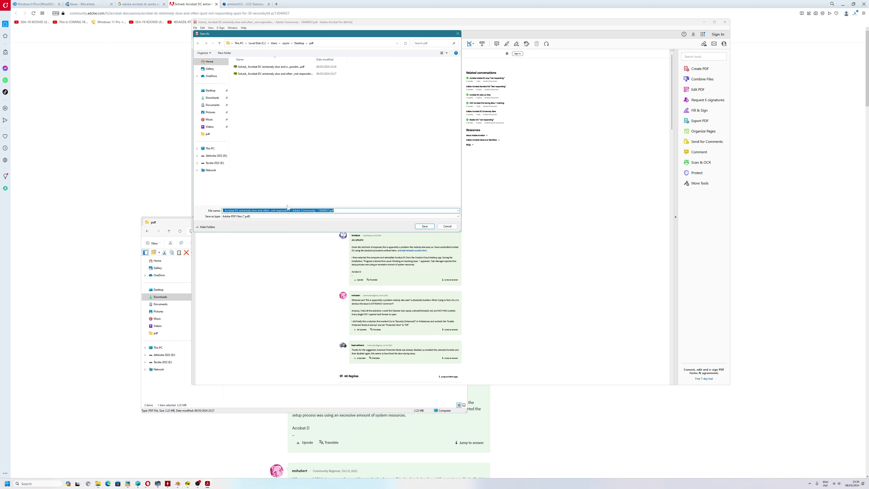
- Save the reduced copy in the pdf folder as "Solved_ Acrobat DC extremely slow small pdf.pdf" and close Acrobat
{"action": "left_click", "coordinate": [331, 210]}
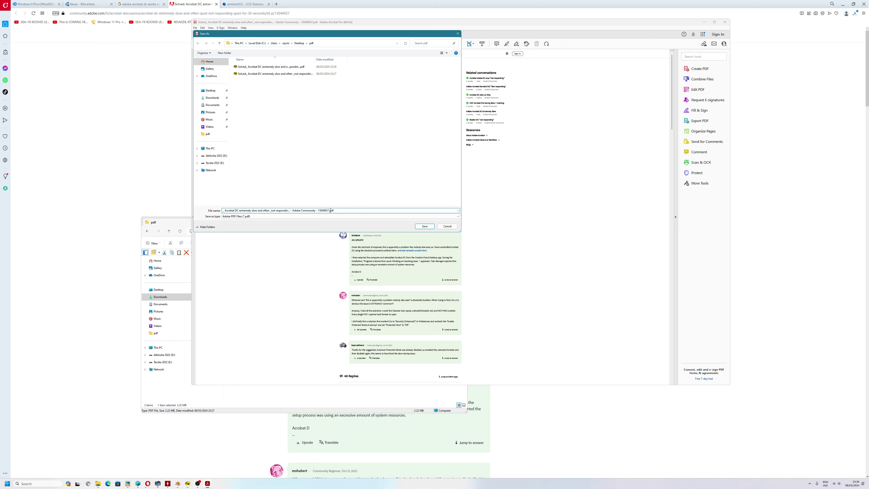
{"action": "left_click_drag", "start_coordinate": [329, 211], "coordinate": [265, 210]}
{"action": "type", "text": "slow small pdf"}
{"action": "key", "text": "Return"}
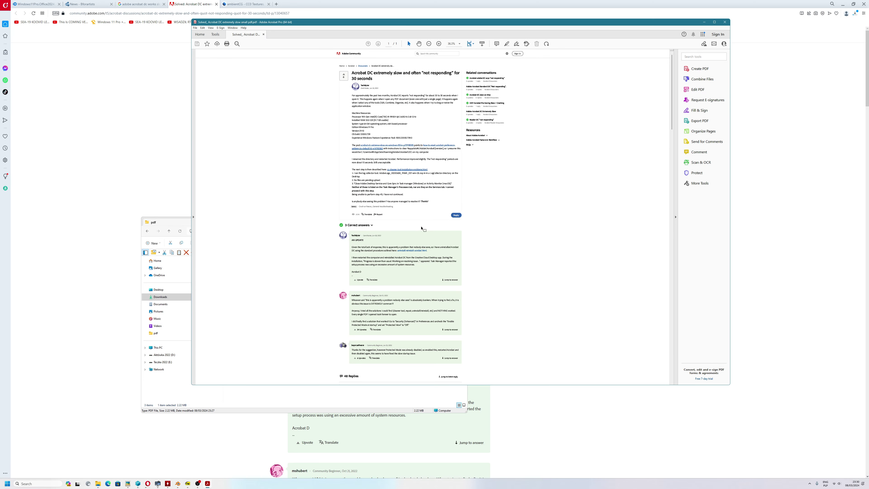
{"action": "left_click", "coordinate": [724, 23]}
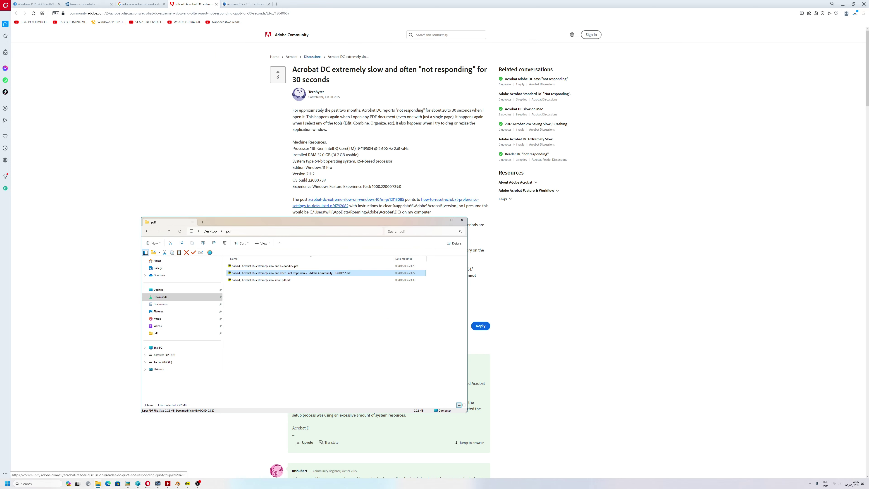
- Open the reduced "slow small pdf" file with Adobe Acrobat, zoom out and examine how quickly its page renders
{"action": "left_click", "coordinate": [269, 280]}
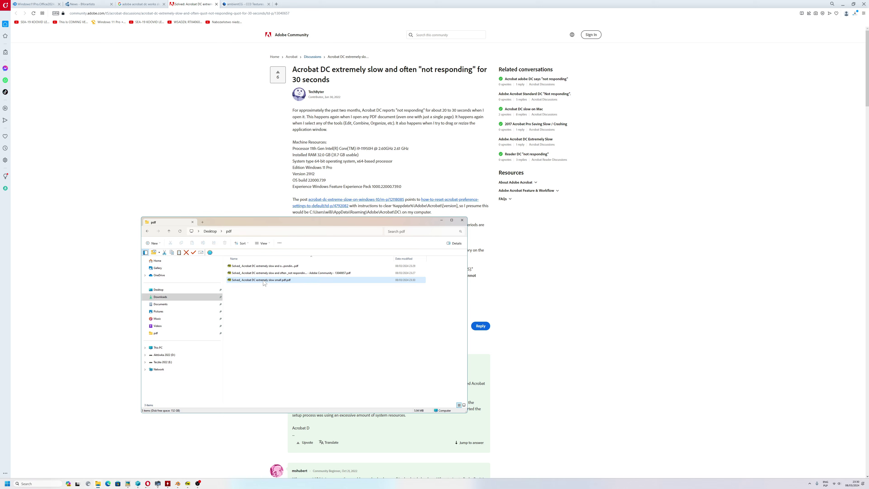
{"action": "right_click", "coordinate": [263, 280]}
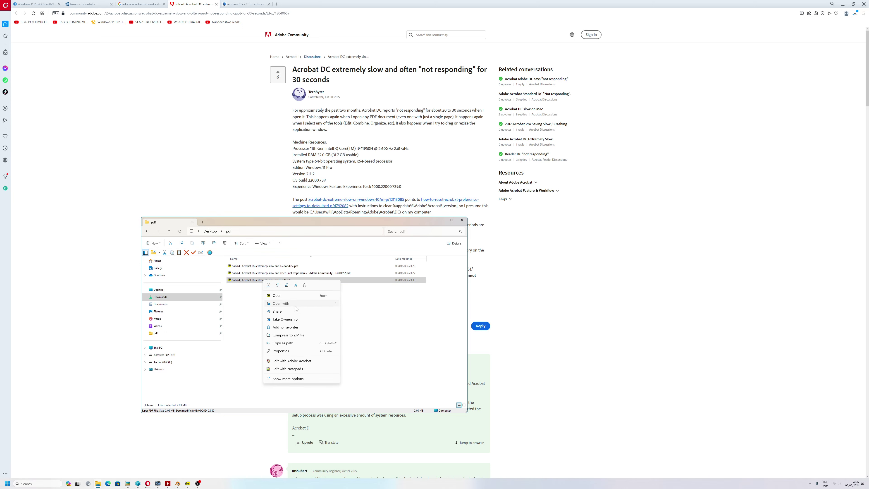
{"action": "mouse_move", "coordinate": [308, 303]}
{"action": "left_click", "coordinate": [374, 312]}
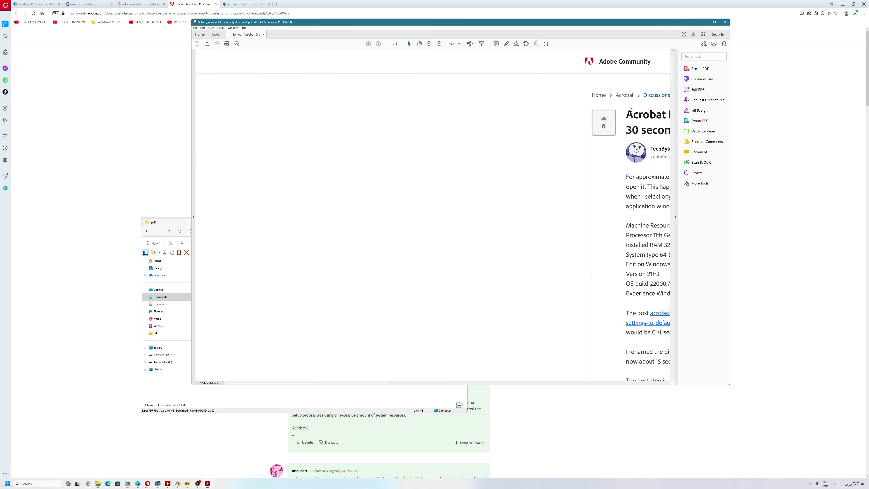
{"action": "scroll", "coordinate": [671, 107], "scroll_direction": "down", "scroll_amount": 15}
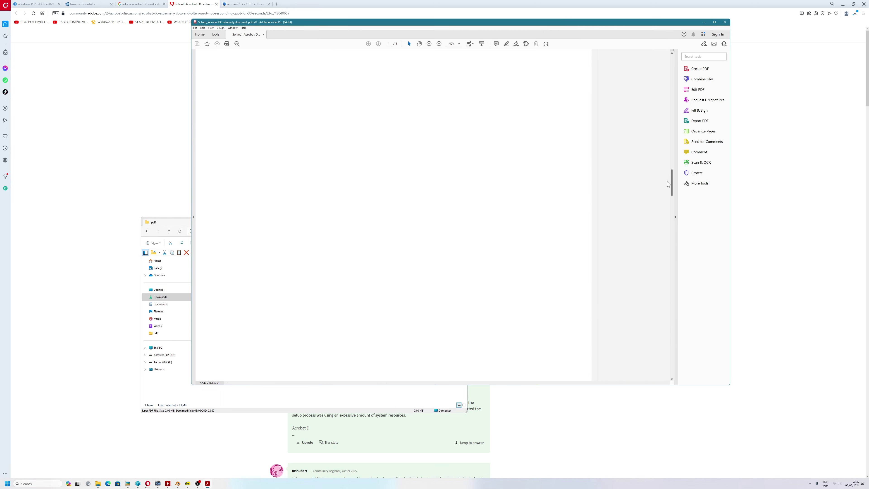
{"action": "left_click", "coordinate": [429, 43]}
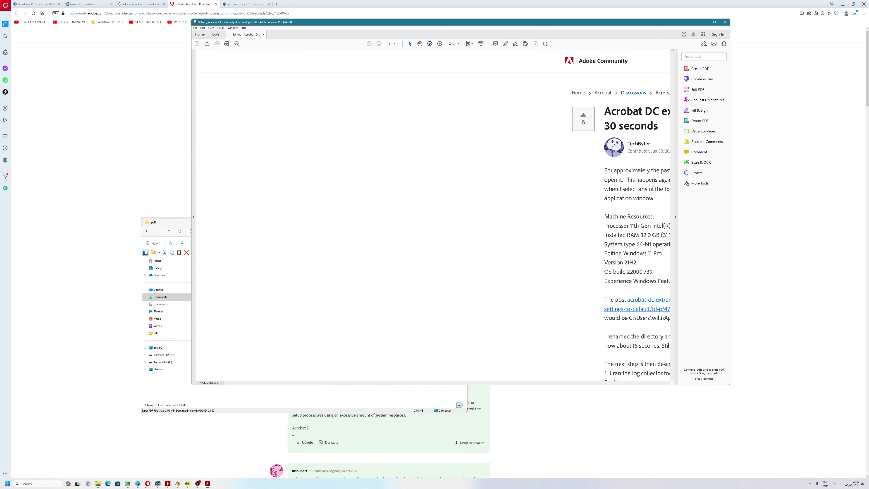
{"action": "left_click", "coordinate": [429, 44]}
{"action": "left_click", "coordinate": [429, 44]}
{"action": "left_click", "coordinate": [429, 43]}
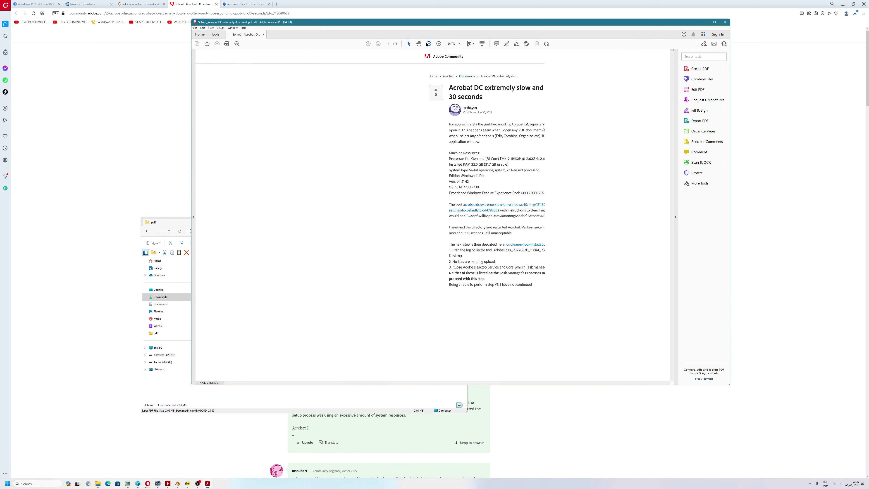
{"action": "scroll", "coordinate": [670, 160], "scroll_direction": "down", "scroll_amount": 5}
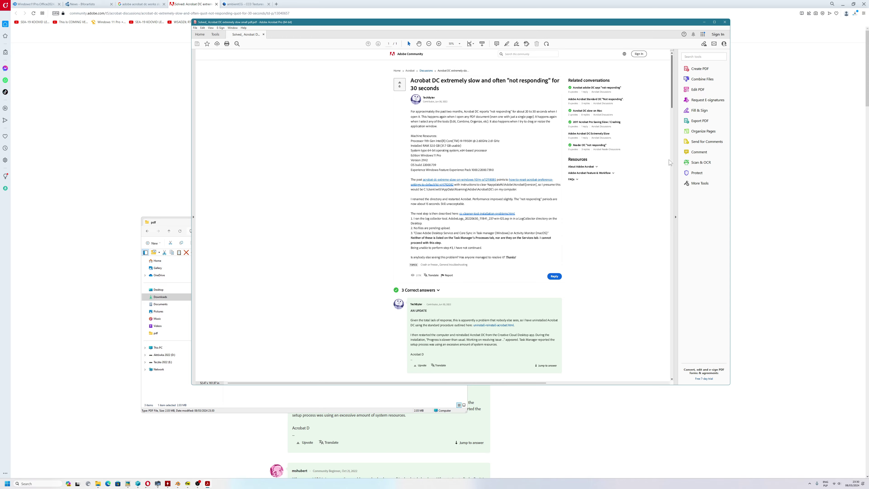
{"action": "scroll", "coordinate": [527, 101], "scroll_direction": "up", "scroll_amount": 10}
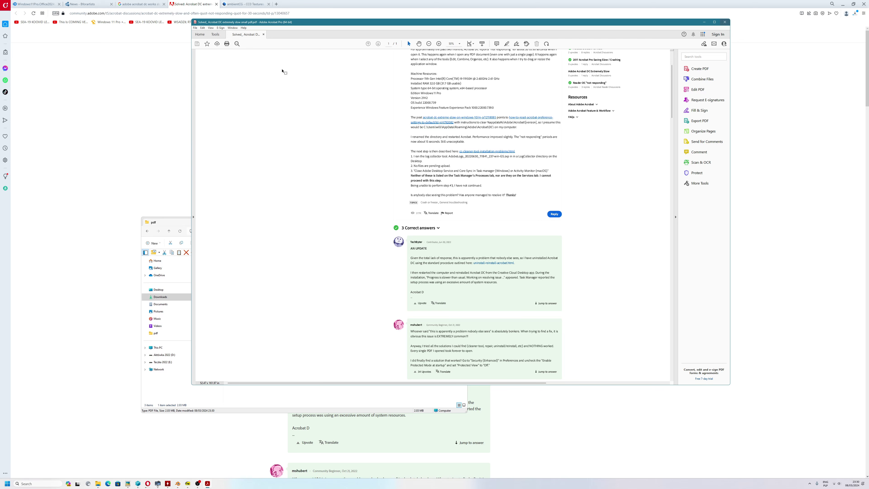
- Switch to the system monitor and examine the per-core CPU load while the reduced PDF is open
{"action": "left_click", "coordinate": [157, 484]}
{"action": "left_click", "coordinate": [670, 84]}
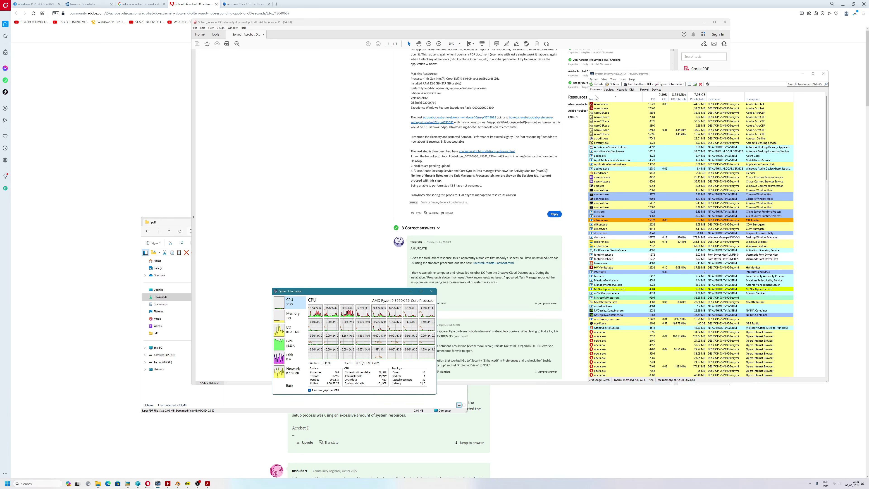
{"action": "mouse_move", "coordinate": [346, 318]}
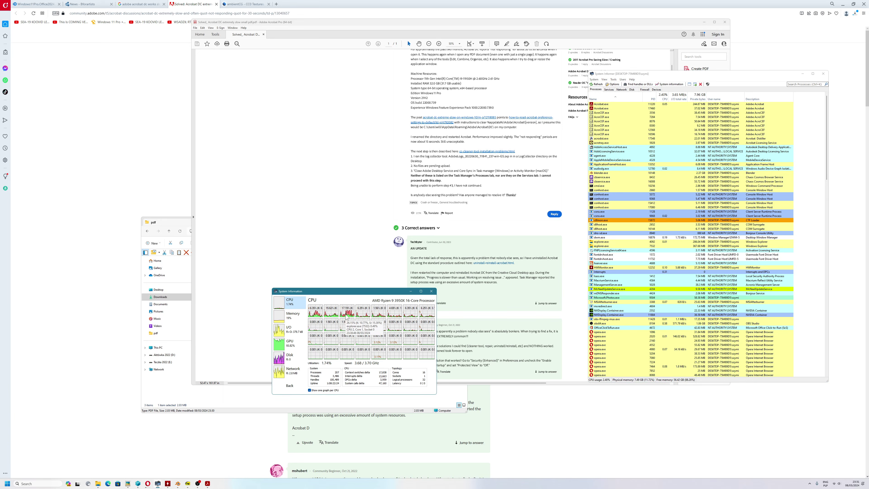
{"action": "left_click", "coordinate": [293, 320]}
{"action": "left_click", "coordinate": [289, 301]}
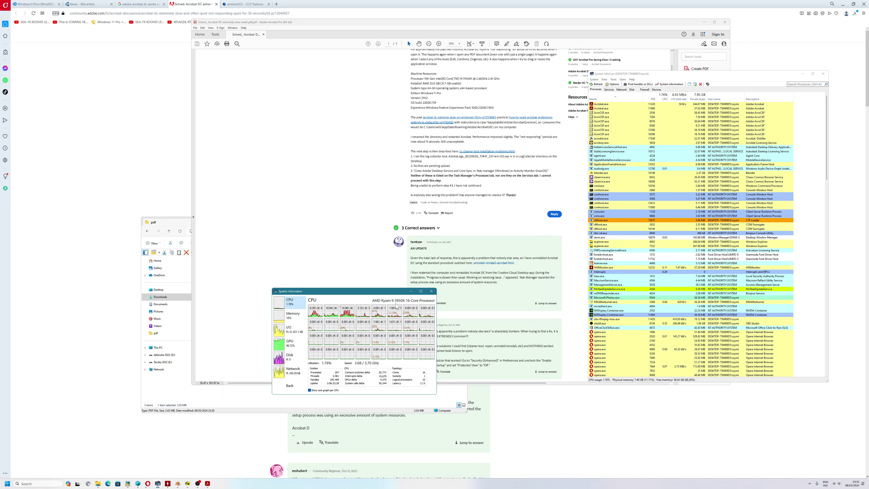
- Return to the reduced PDF in Acrobat, close it, and bring the Adobe Community page in the browser forward
{"action": "right_click", "coordinate": [352, 179]}
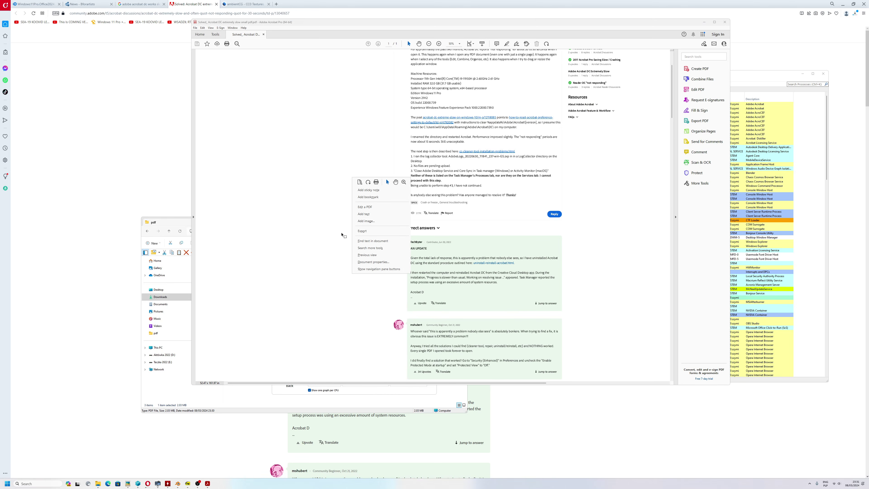
{"action": "left_click", "coordinate": [386, 176]}
{"action": "left_click", "coordinate": [725, 22]}
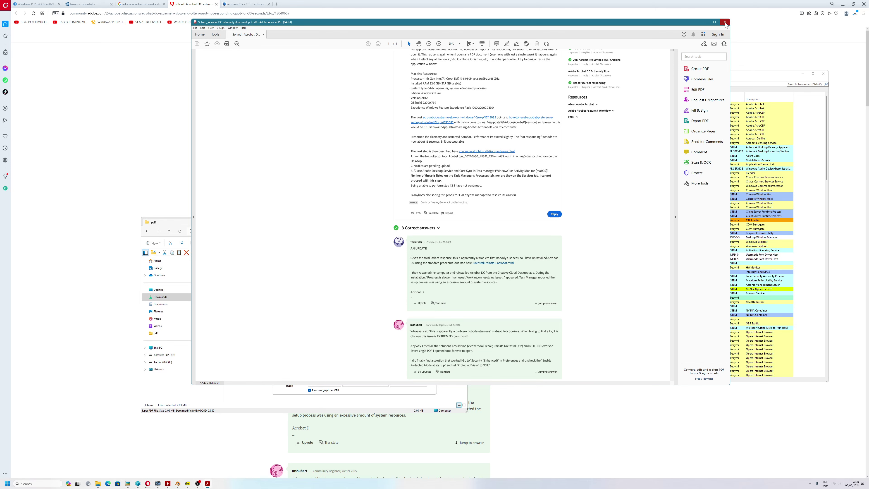
{"action": "left_click", "coordinate": [337, 135]}
- Open the page's print settings for Adobe PDF, set the quality to 300 300, and turn off headers and footers
{"action": "right_click", "coordinate": [248, 111]}
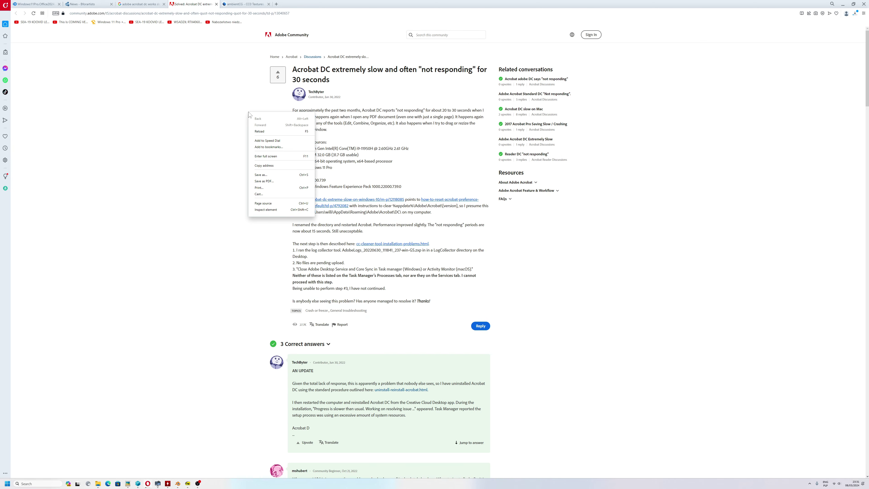
{"action": "left_click", "coordinate": [259, 188]}
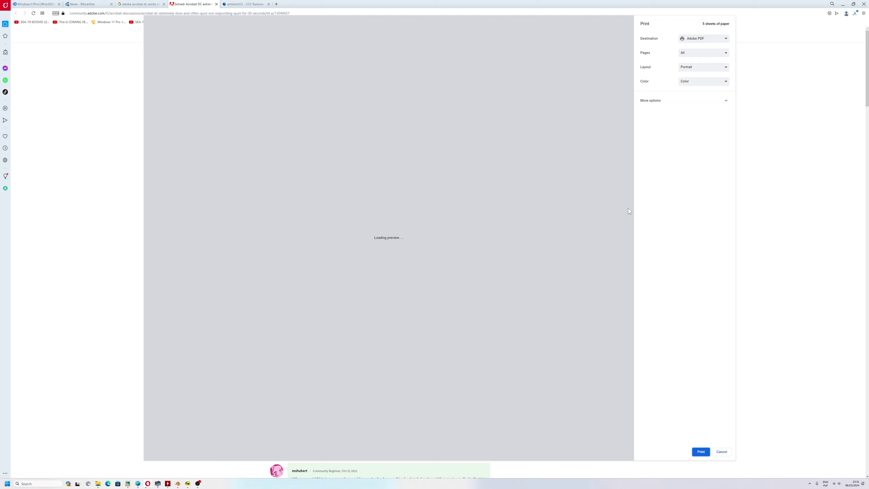
{"action": "left_click", "coordinate": [660, 102]}
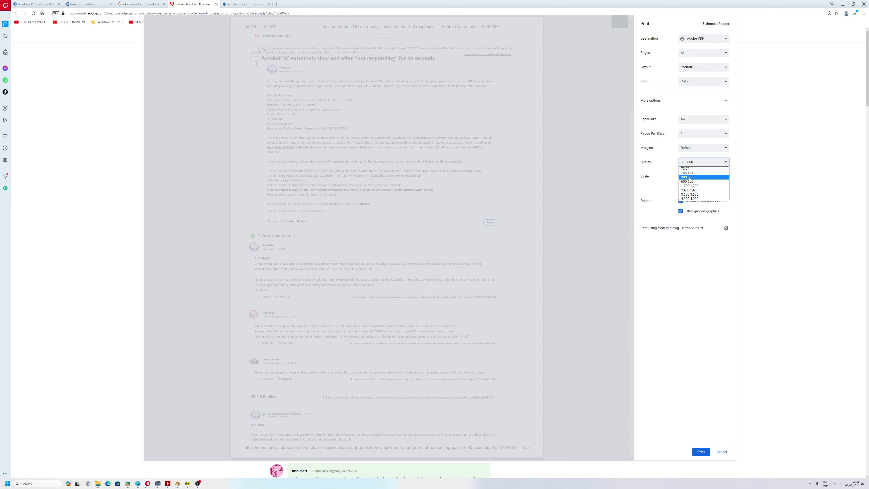
{"action": "left_click", "coordinate": [689, 180]}
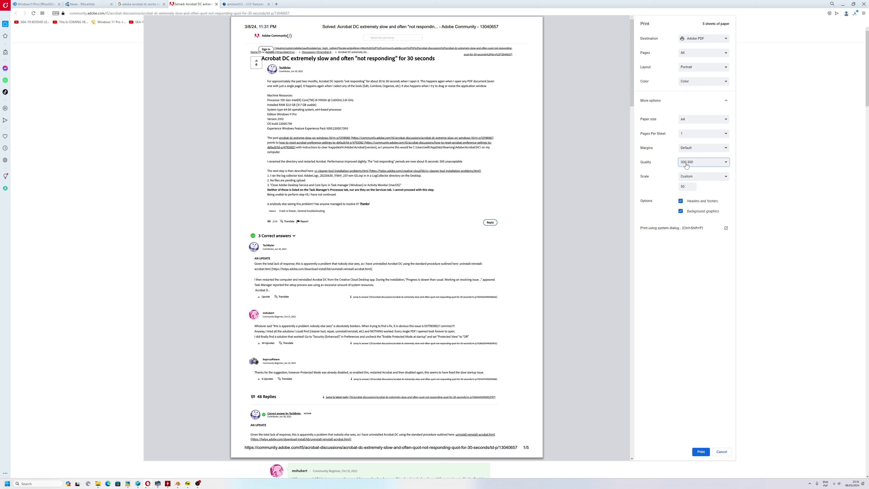
{"action": "left_click", "coordinate": [680, 201]}
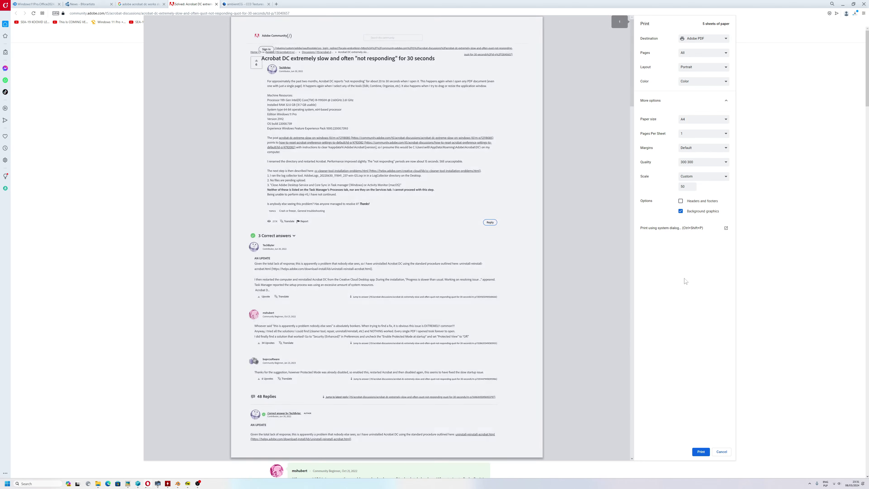
- Print the page through Adobe PDF, replacing the existing "Solved_ Acrobat DC extremely slow and often_not respondin... - Adobe Community" file in the pdf folder
{"action": "left_click", "coordinate": [700, 452]}
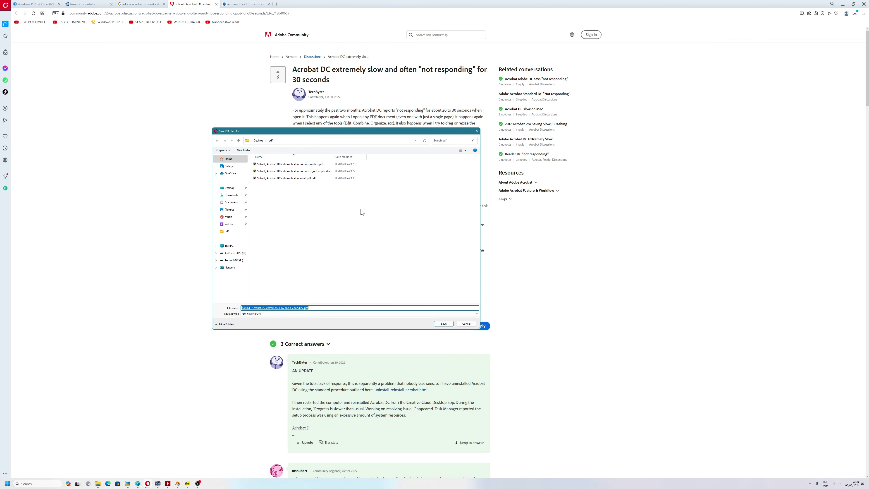
{"action": "left_click", "coordinate": [297, 172]}
{"action": "left_click", "coordinate": [443, 323]}
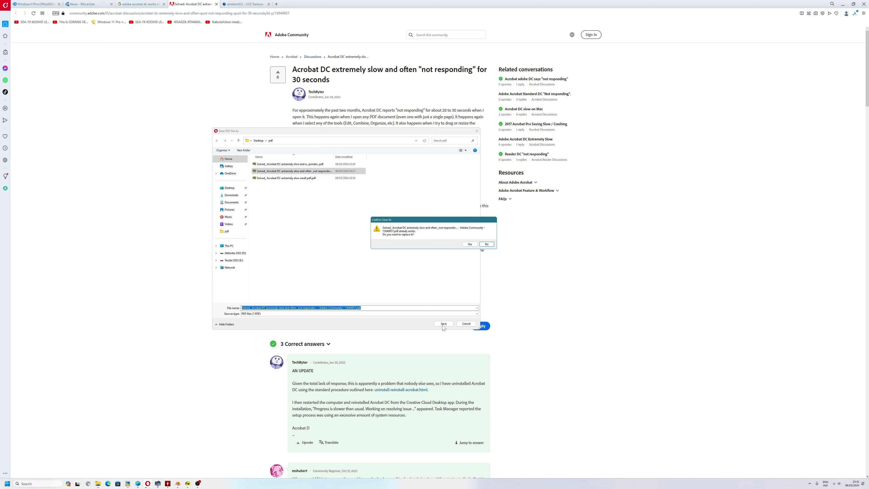
{"action": "left_click", "coordinate": [472, 245]}
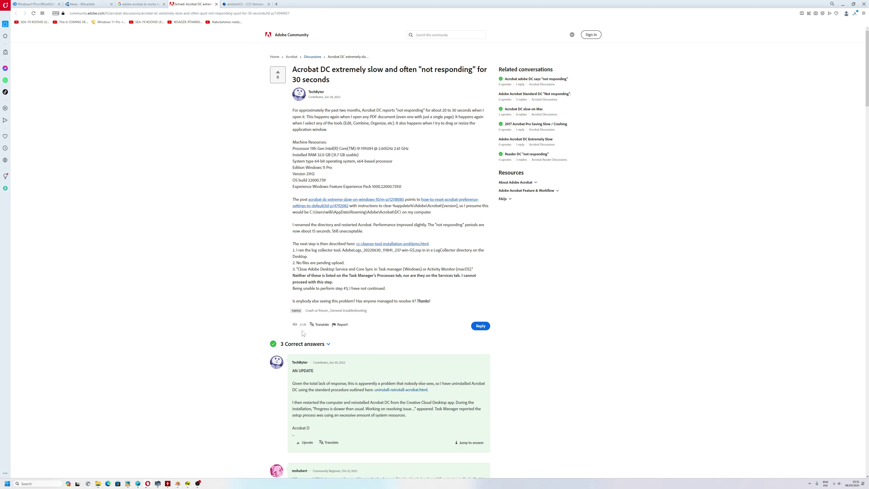
- Sort the pdf folder by date modified and open the newly printed Adobe Community PDF in SumatraPDF
{"action": "mouse_move", "coordinate": [98, 485]}
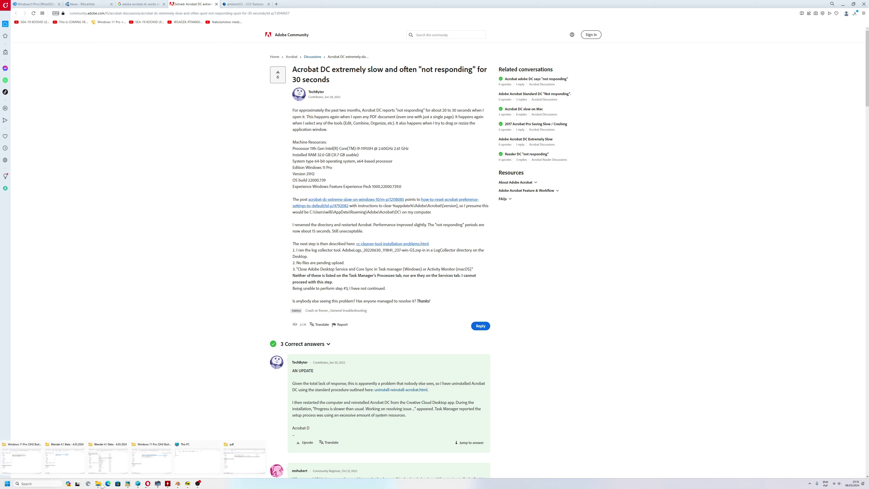
{"action": "left_click", "coordinate": [243, 469]}
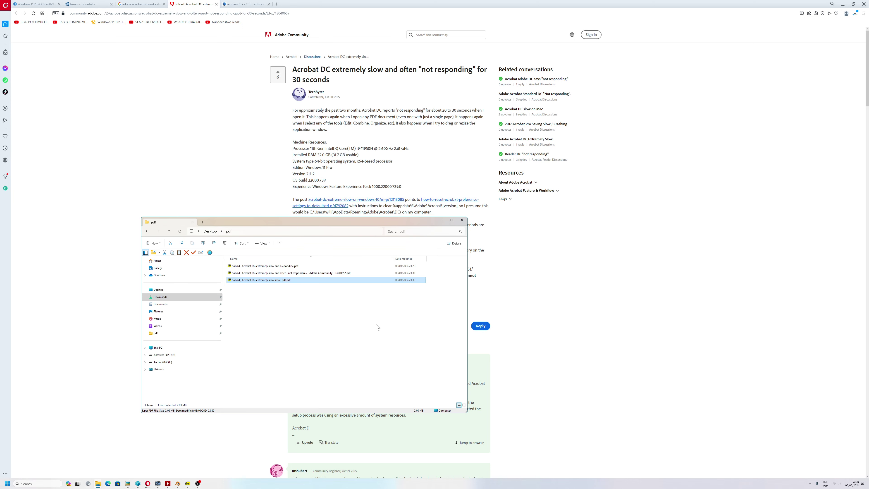
{"action": "left_click", "coordinate": [404, 261]}
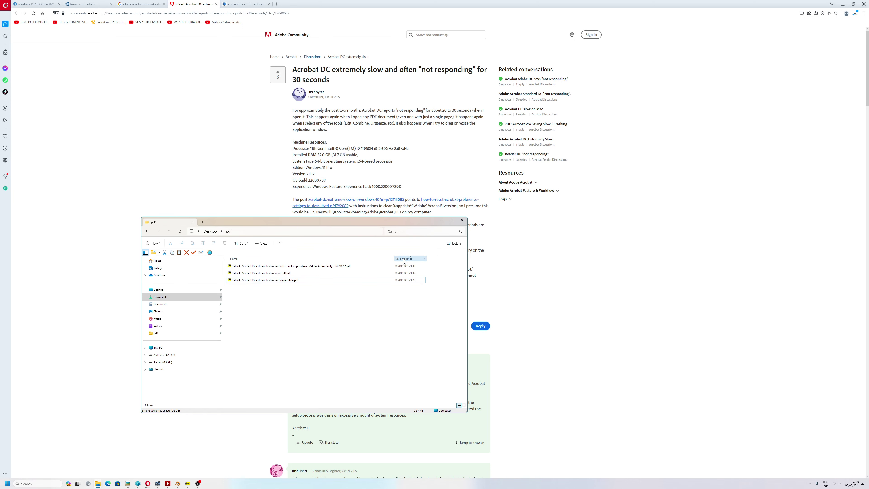
{"action": "left_click", "coordinate": [296, 266]}
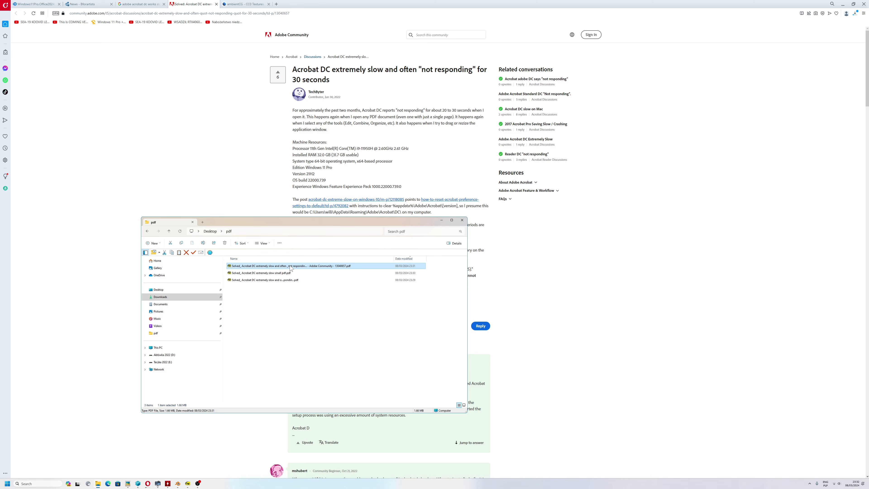
{"action": "double_click", "coordinate": [320, 267]}
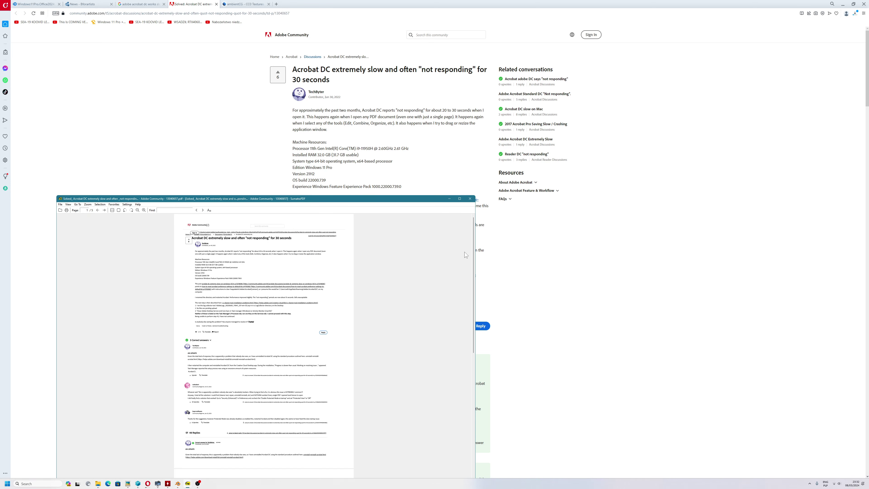
- Enlarge the printed PDF in SumatraPDF and examine its text and layout across the first two pages
{"action": "scroll", "coordinate": [469, 302], "scroll_direction": "down", "scroll_amount": 5}
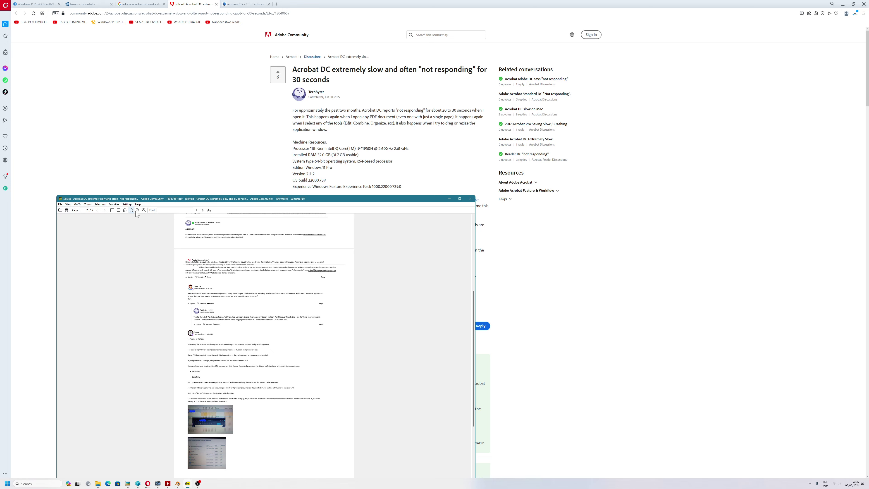
{"action": "left_click", "coordinate": [144, 210]}
{"action": "left_click", "coordinate": [144, 210]}
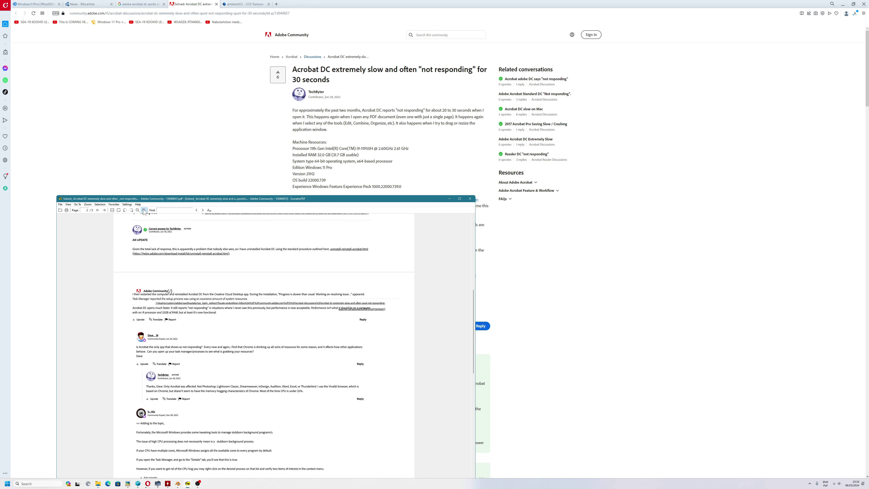
{"action": "left_click", "coordinate": [144, 210]}
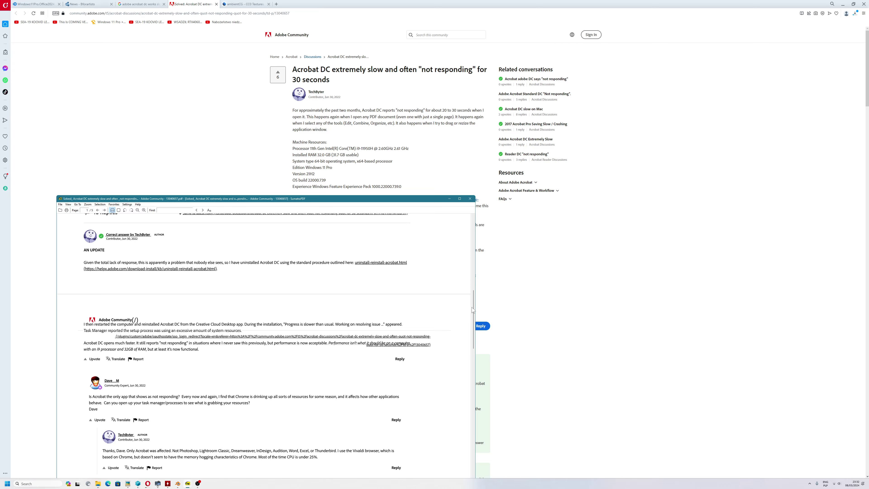
{"action": "scroll", "coordinate": [470, 270], "scroll_direction": "up", "scroll_amount": 5}
{"action": "scroll", "coordinate": [470, 267], "scroll_direction": "up", "scroll_amount": 8}
{"action": "scroll", "coordinate": [197, 297], "scroll_direction": "down", "scroll_amount": 5}
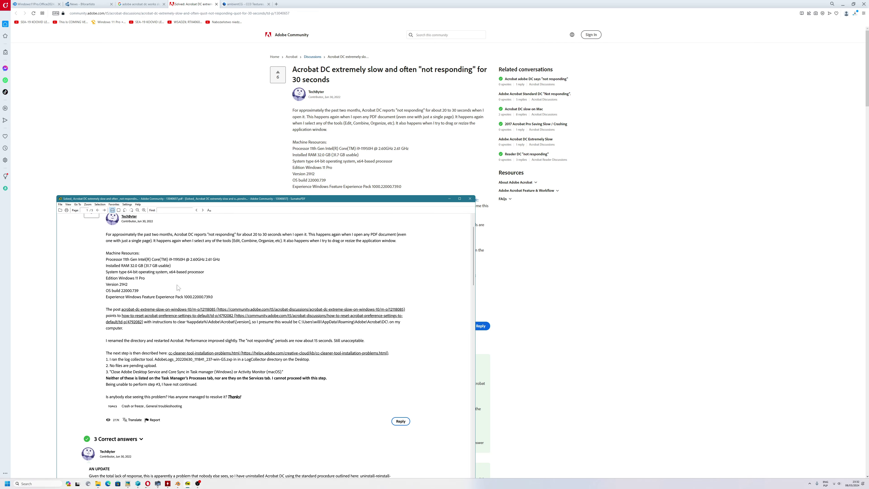
{"action": "scroll", "coordinate": [197, 298], "scroll_direction": "down", "scroll_amount": 15}
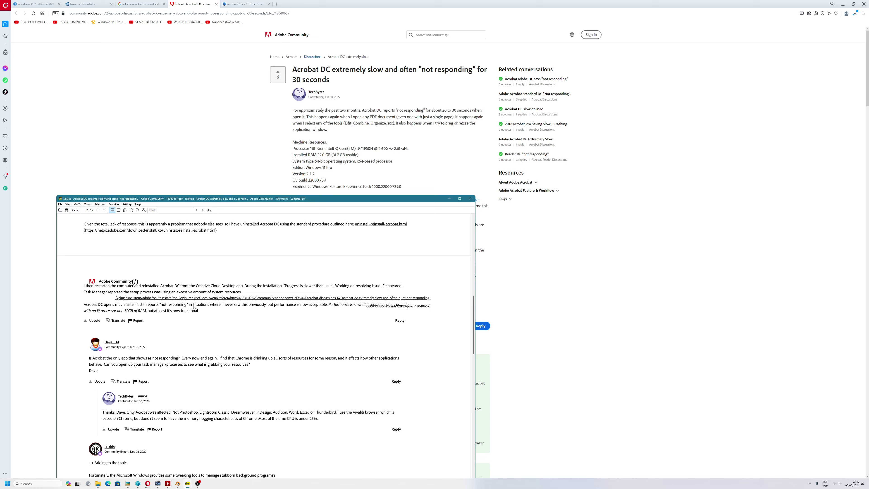
- Examine the sharpness of the second page's text and embedded screenshots at higher magnification, and close the SumatraPDF window
{"action": "left_click", "coordinate": [144, 211]}
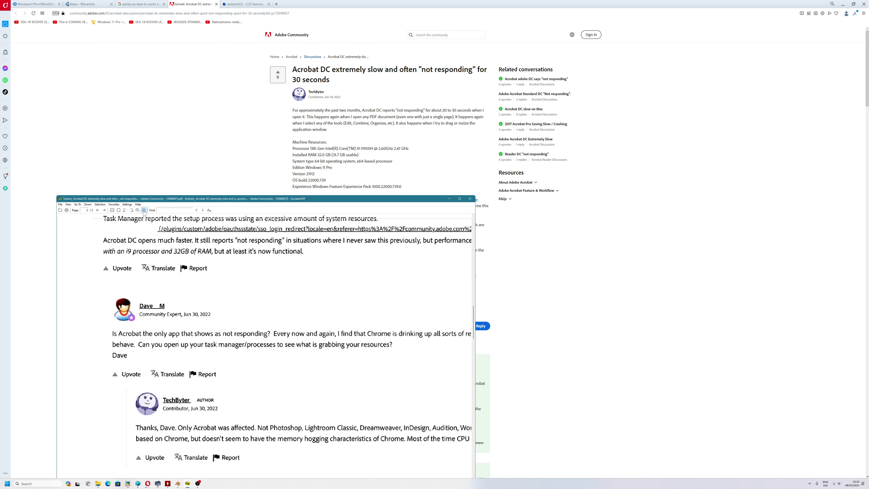
{"action": "left_click", "coordinate": [144, 210]}
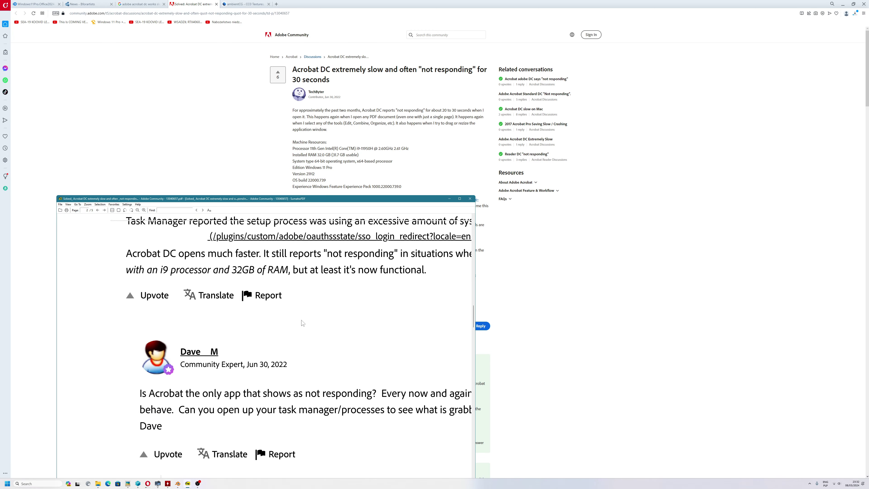
{"action": "scroll", "coordinate": [259, 329], "scroll_direction": "down", "scroll_amount": 3}
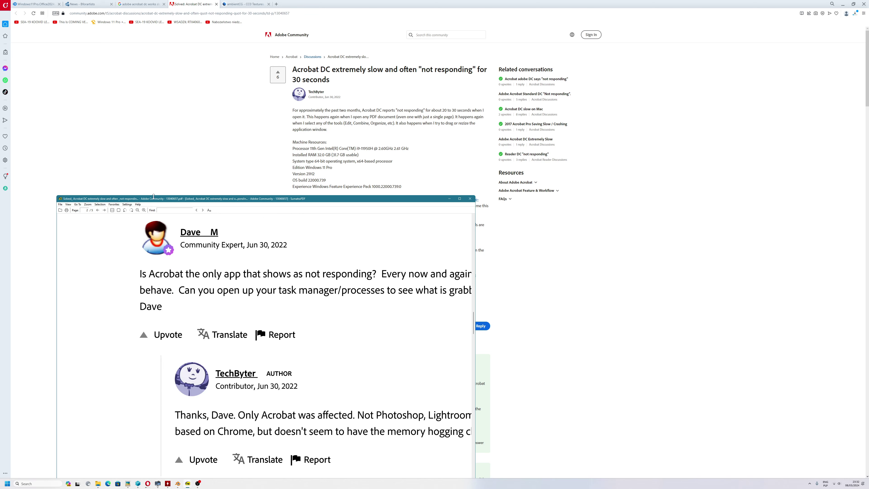
{"action": "left_click", "coordinate": [138, 211]}
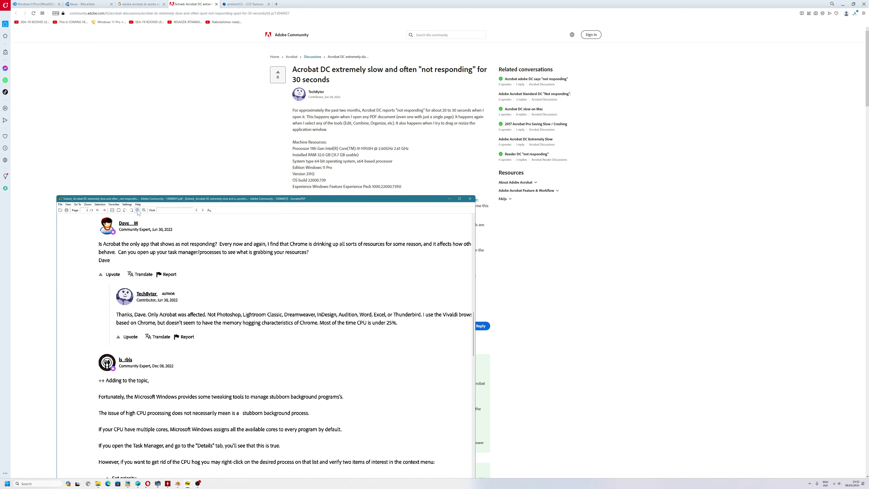
{"action": "scroll", "coordinate": [329, 324], "scroll_direction": "down", "scroll_amount": 10}
{"action": "scroll", "coordinate": [324, 328], "scroll_direction": "down", "scroll_amount": 2}
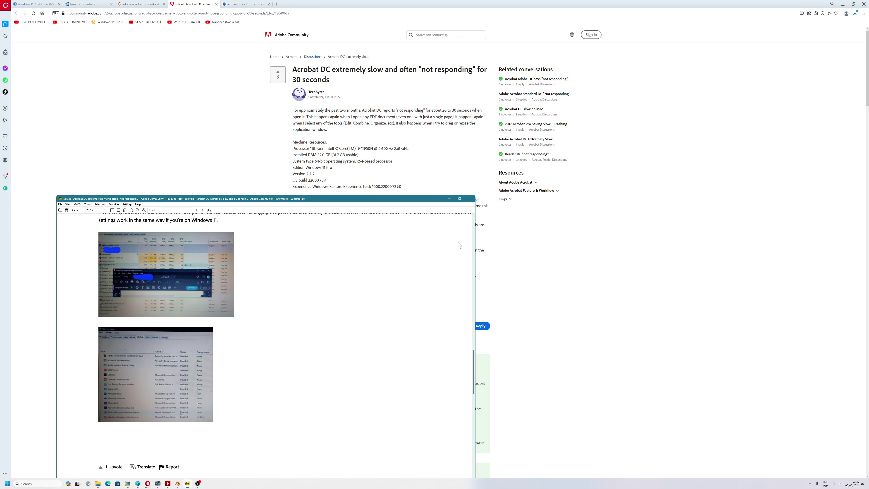
{"action": "left_click_drag", "start_coordinate": [474, 362], "coordinate": [474, 242]}
{"action": "left_click", "coordinate": [138, 210]}
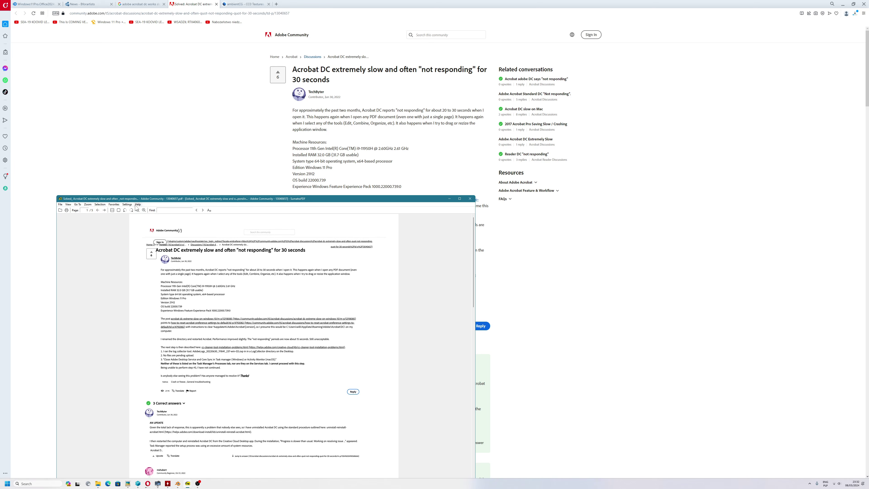
{"action": "left_click", "coordinate": [470, 198]}
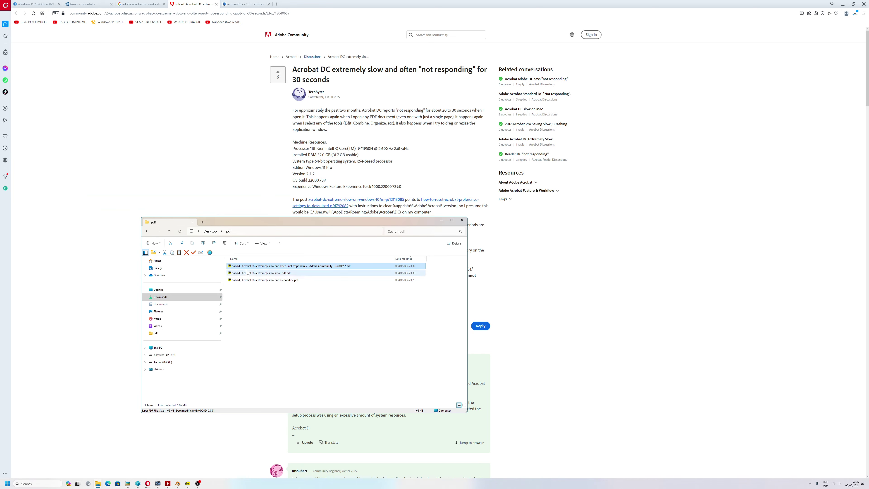
- Open the same printed PDF with Adobe Acrobat and enlarge its page view
{"action": "right_click", "coordinate": [253, 267]}
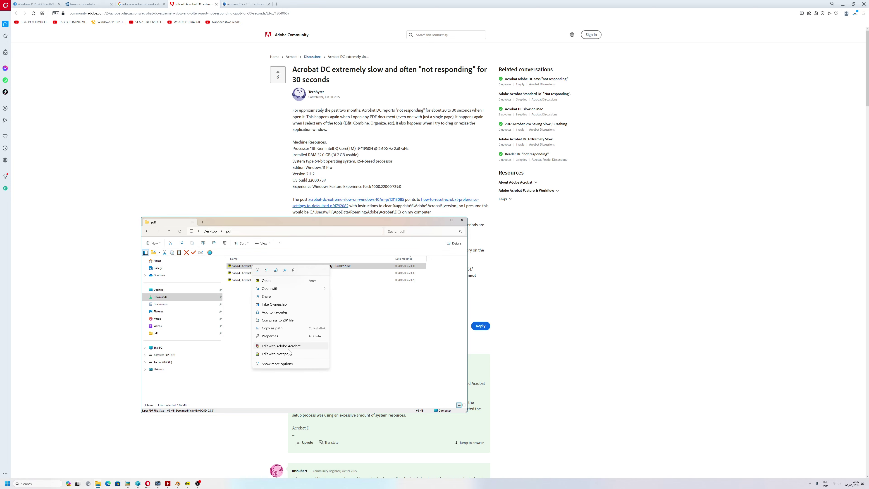
{"action": "mouse_move", "coordinate": [288, 291]}
{"action": "left_click", "coordinate": [345, 298]}
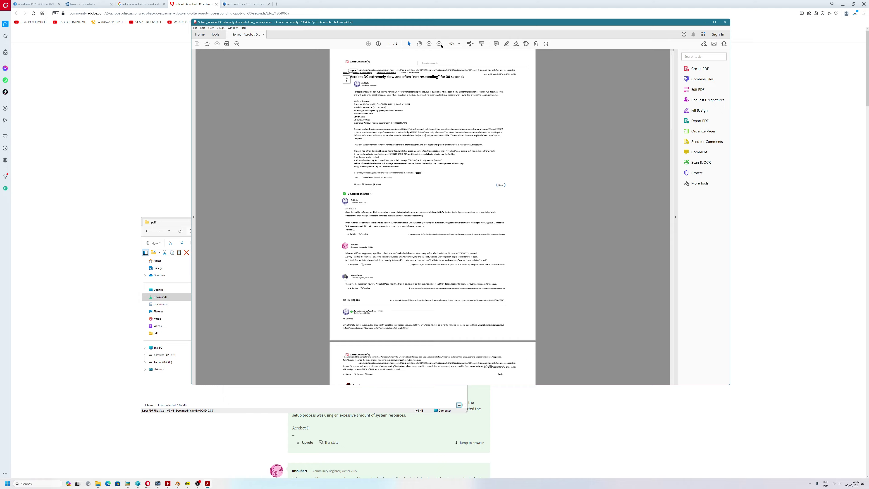
{"action": "left_click", "coordinate": [439, 44]}
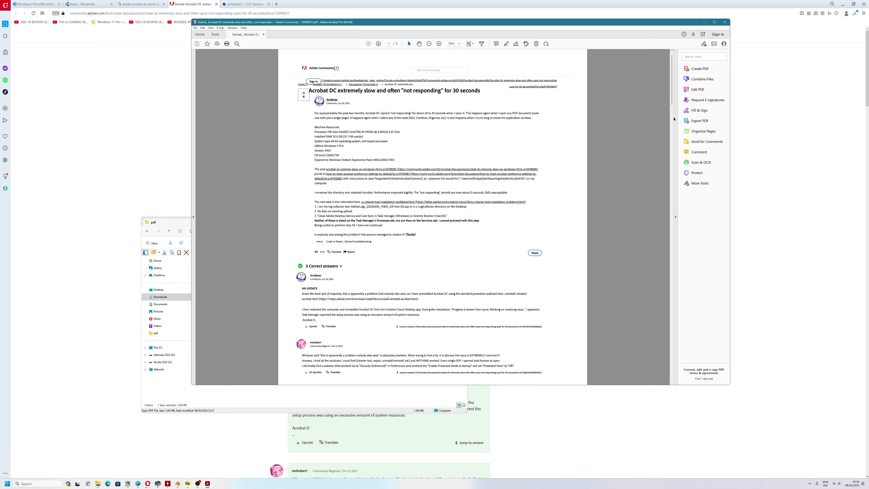
- Scroll back and forth through the printed PDF's pages in Acrobat to examine how quickly they render
{"action": "left_click_drag", "start_coordinate": [672, 103], "coordinate": [647, 82]}
{"action": "scroll", "coordinate": [526, 153], "scroll_direction": "down", "scroll_amount": 15}
{"action": "scroll", "coordinate": [525, 153], "scroll_direction": "up", "scroll_amount": 15}
{"action": "scroll", "coordinate": [508, 99], "scroll_direction": "down", "scroll_amount": 20}
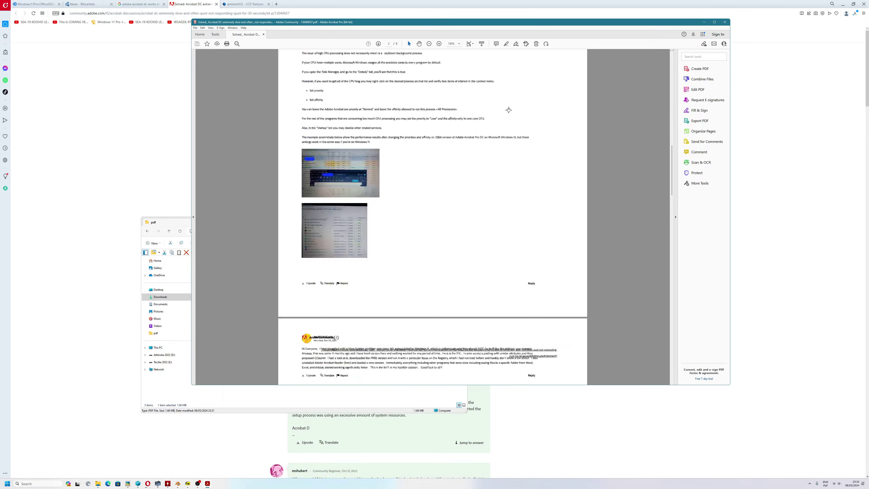
{"action": "scroll", "coordinate": [506, 134], "scroll_direction": "down", "scroll_amount": 10}
{"action": "scroll", "coordinate": [506, 114], "scroll_direction": "up", "scroll_amount": 20}
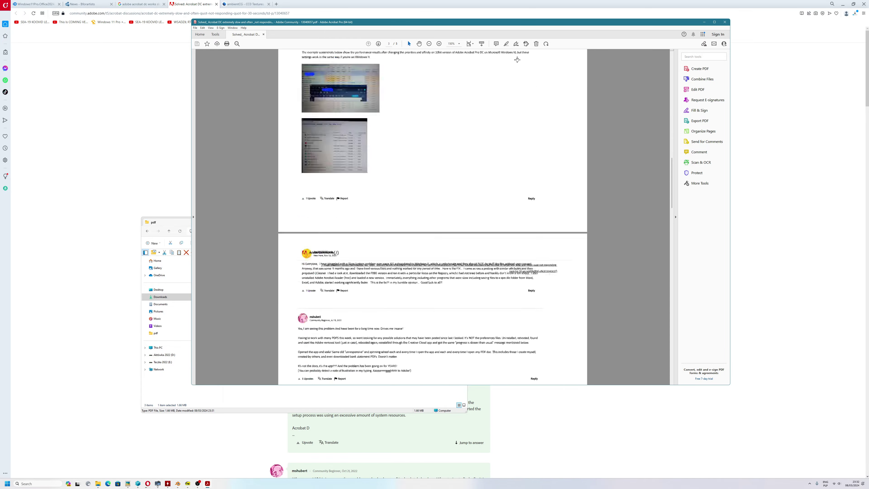
{"action": "scroll", "coordinate": [479, 83], "scroll_direction": "down", "scroll_amount": 10}
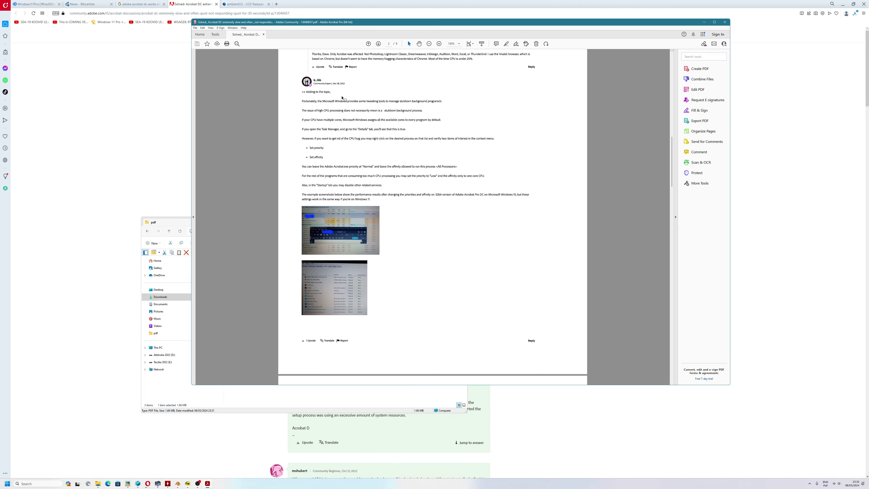
- Examine the pages' rendering speed in Acrobat at a larger zoom, return to the document's beginning, and close the PDF
{"action": "left_click", "coordinate": [439, 44]}
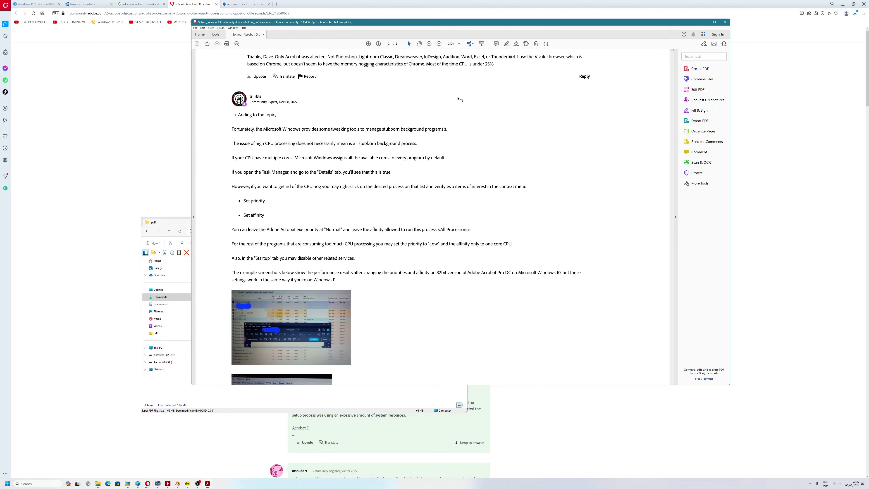
{"action": "scroll", "coordinate": [460, 101], "scroll_direction": "down", "scroll_amount": 3}
{"action": "scroll", "coordinate": [461, 100], "scroll_direction": "down", "scroll_amount": 20}
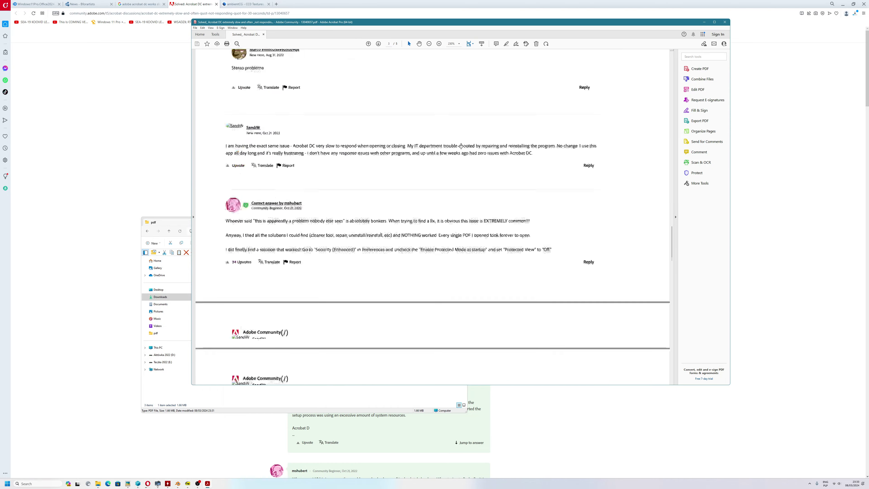
{"action": "key", "text": "Home"}
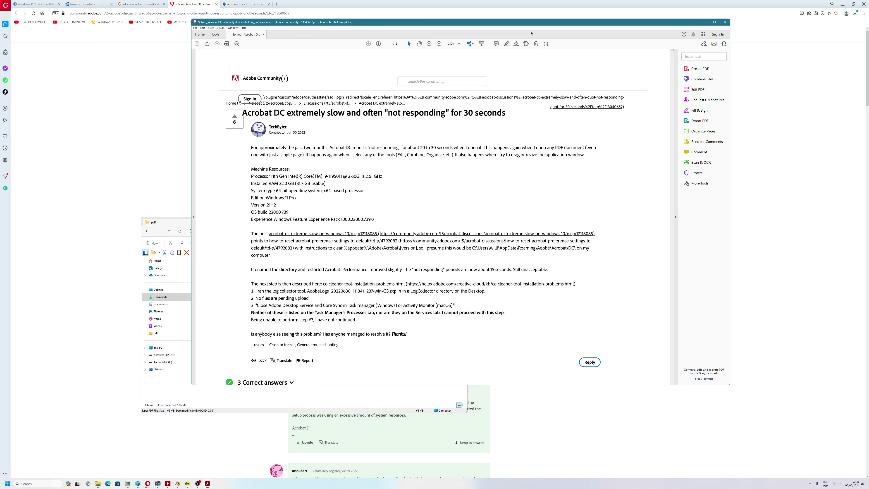
{"action": "left_click", "coordinate": [725, 22]}
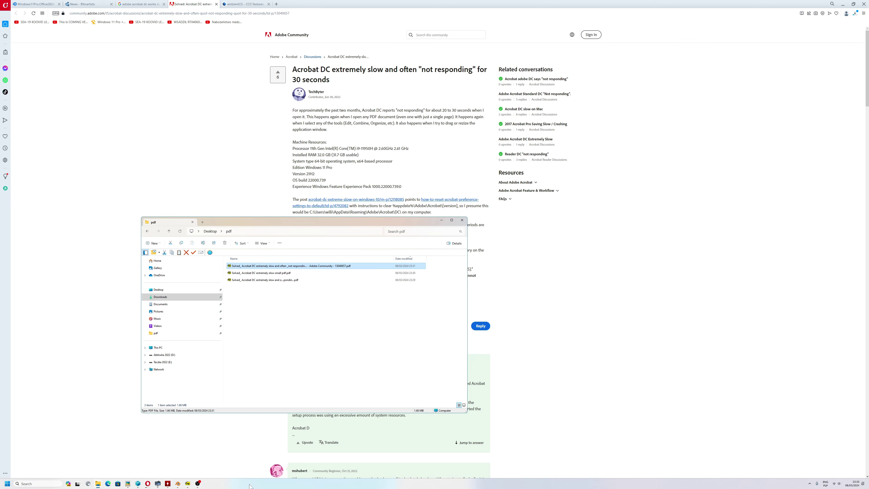